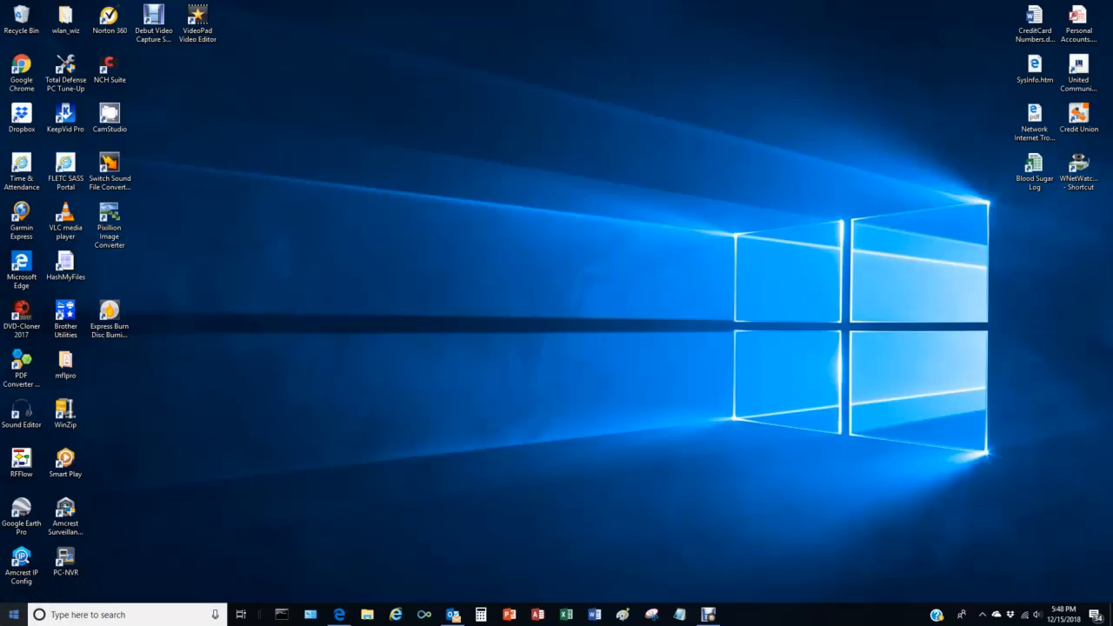
Open the personal folder from Windows, move its window lower on the desktop, and go to the Pictures folder.
click(13, 614)
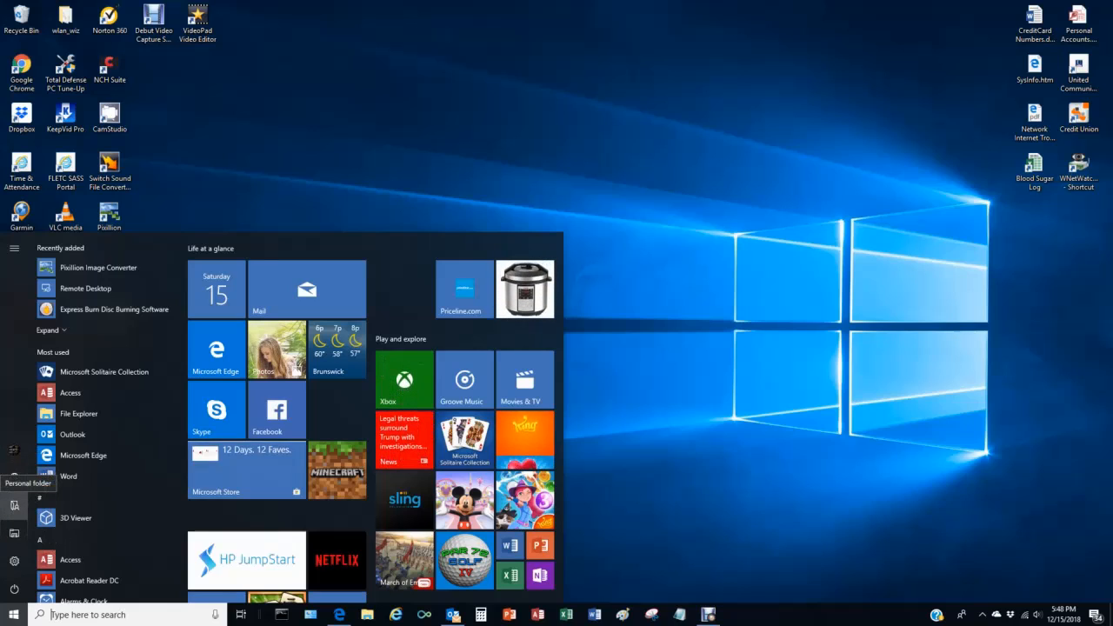
click(14, 504)
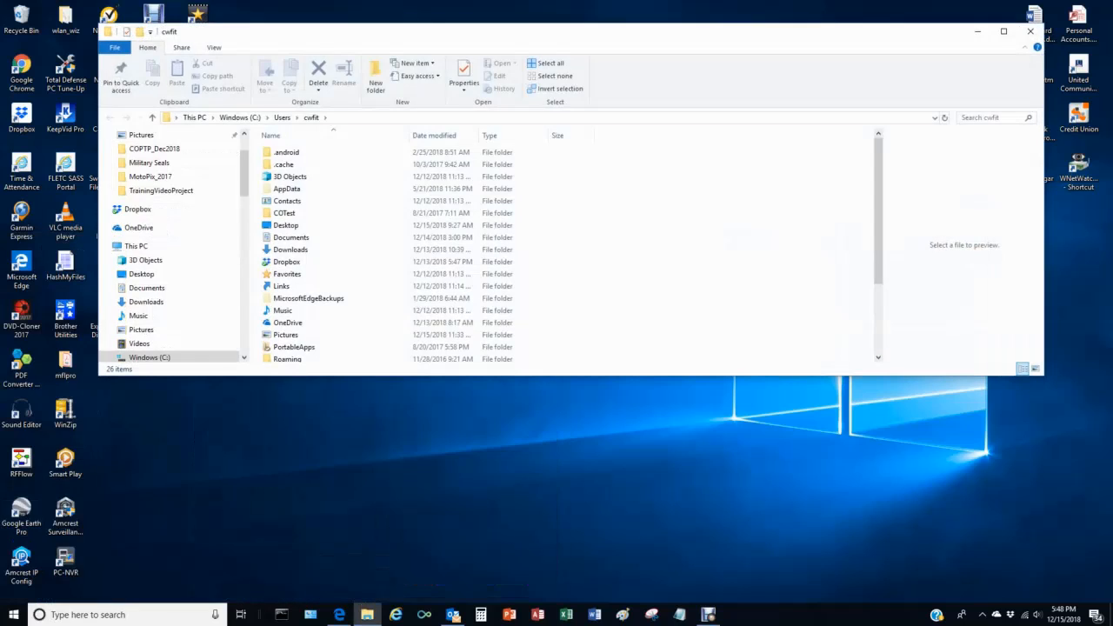
drag(483, 33, 479, 141)
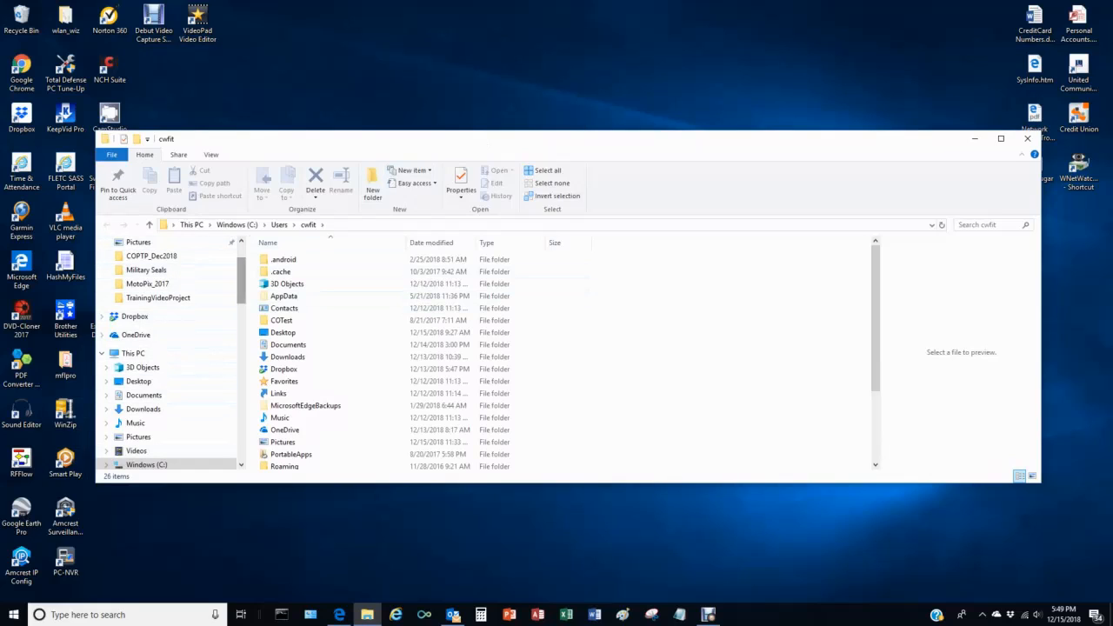
drag(241, 280, 242, 305)
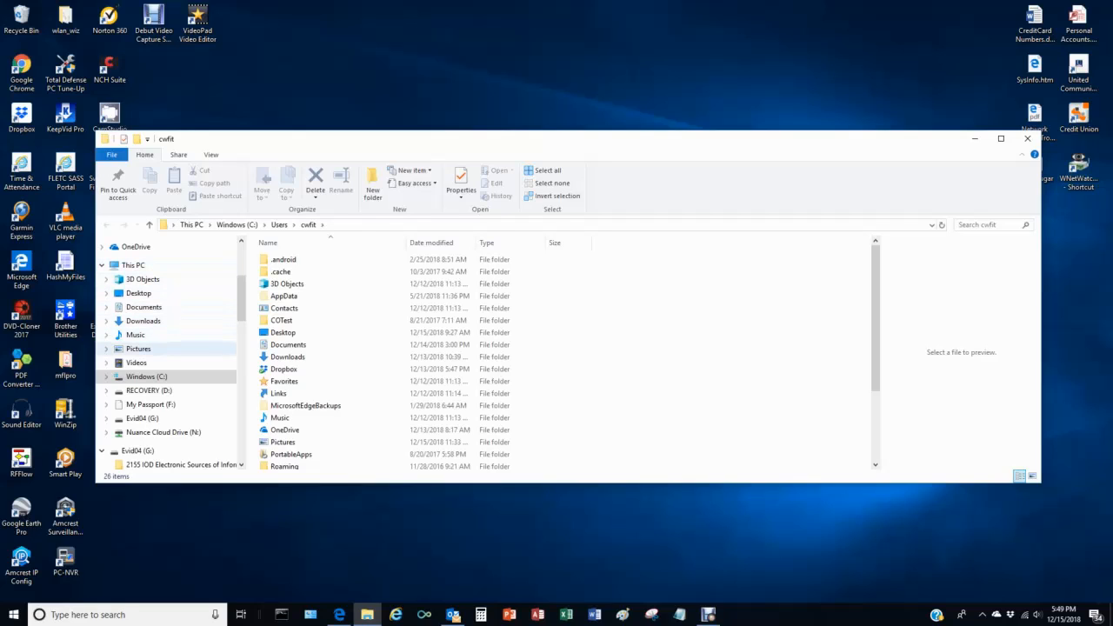
click(138, 349)
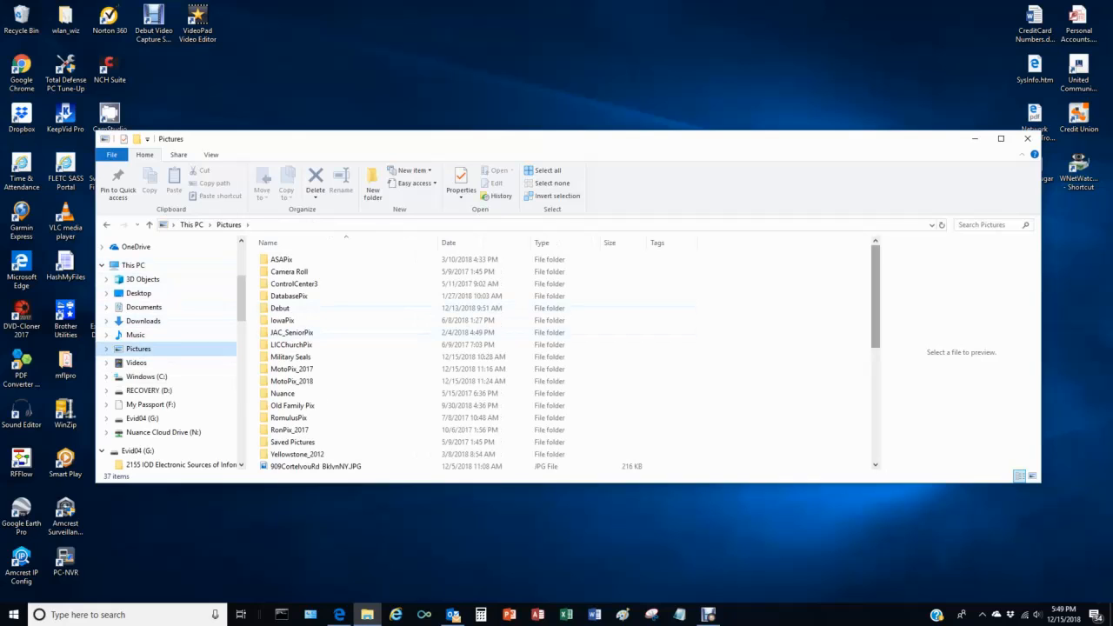
Open IowaFarm01.jpg from the Photos subfolder of IowaPix.
mouse_move(875, 297)
mouse_down()
mouse_move(876, 407)
mouse_move(875, 295)
mouse_up()
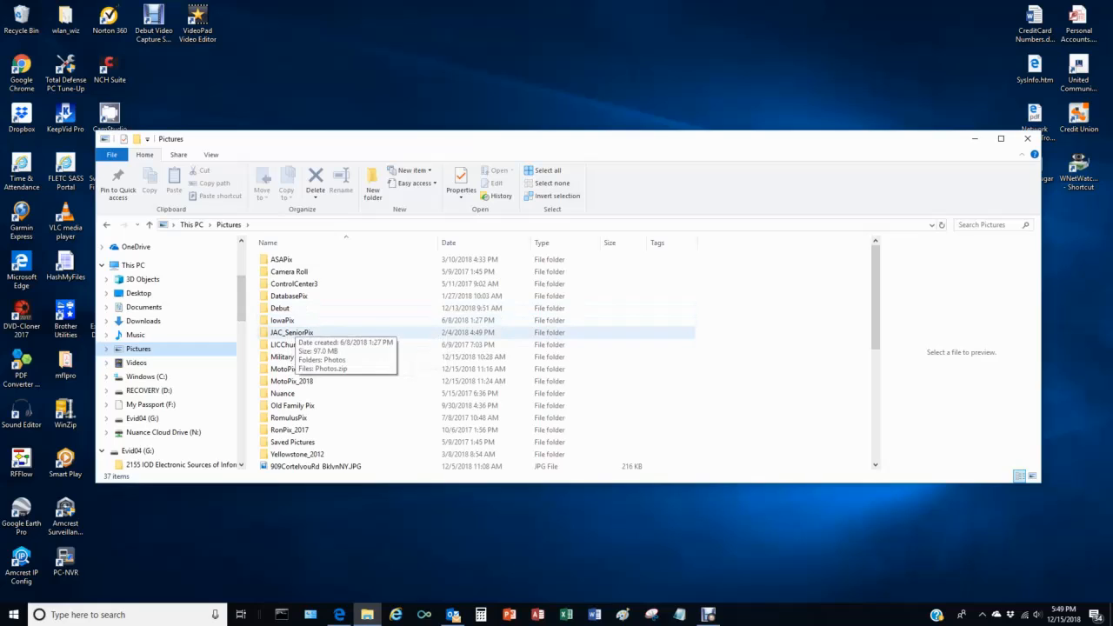
double_click(287, 320)
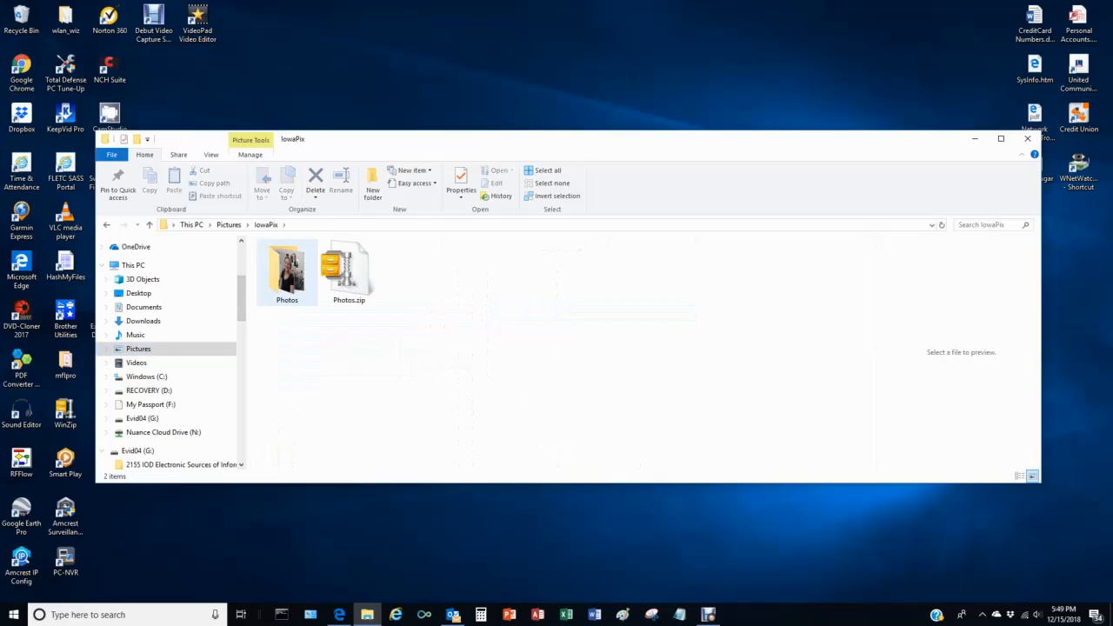
double_click(287, 271)
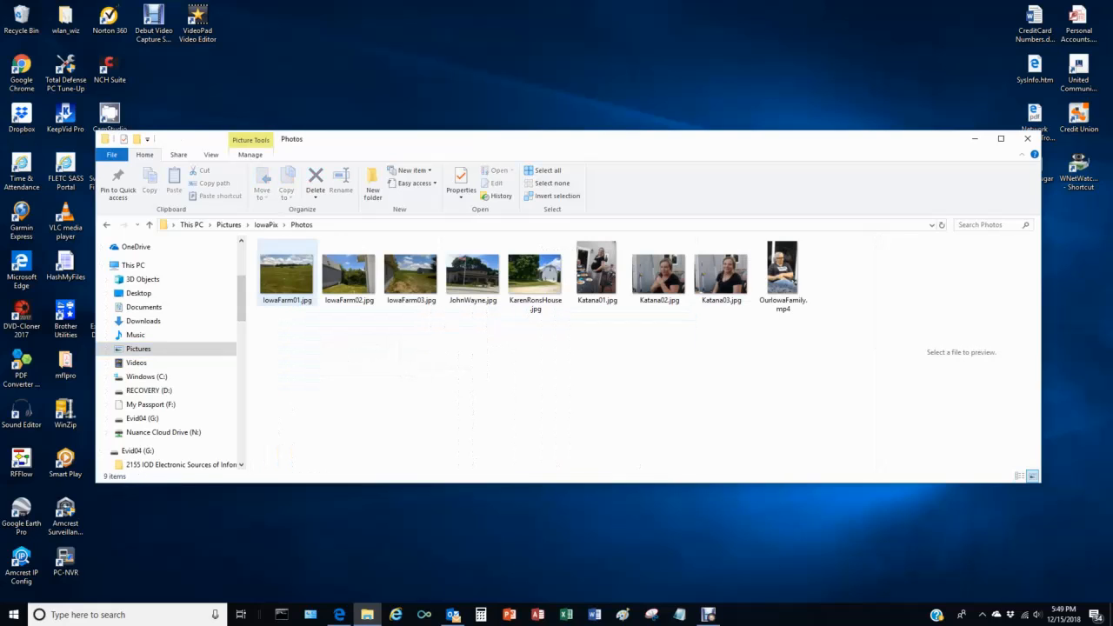
click(287, 274)
double_click(287, 274)
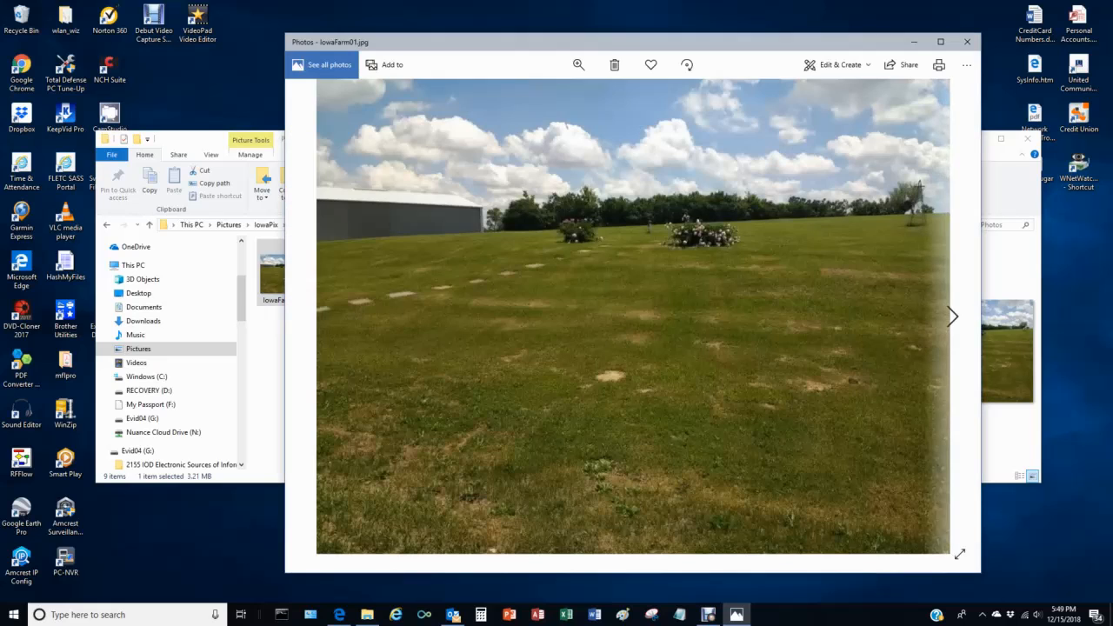
Browse forward and back through the folder's other pictures in the photo viewer, and close the viewer.
click(952, 316)
click(952, 317)
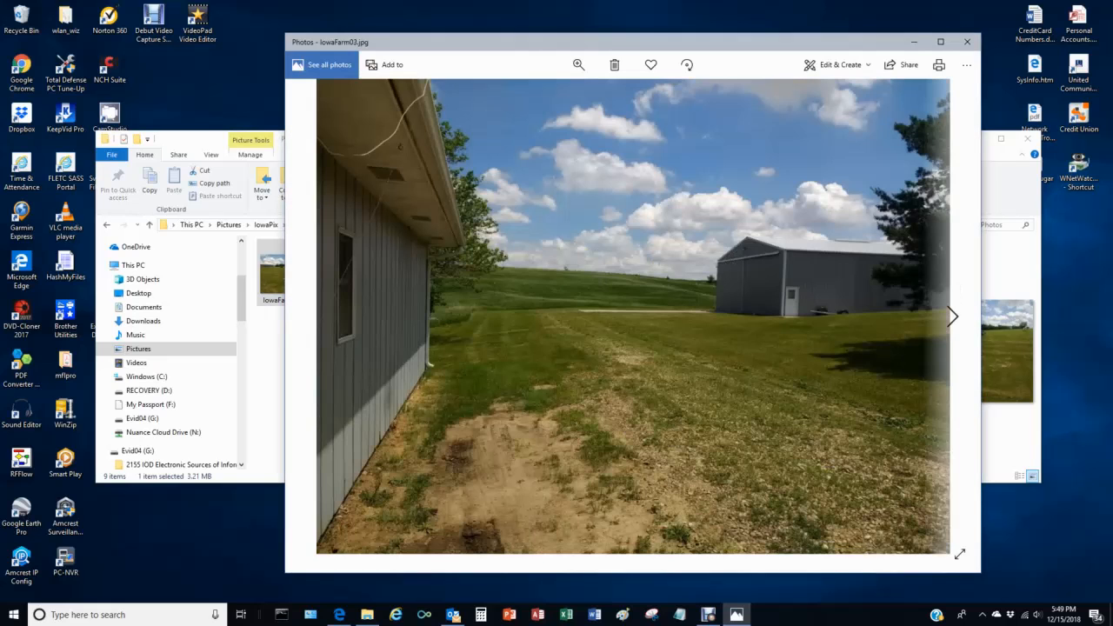
click(952, 317)
click(952, 317)
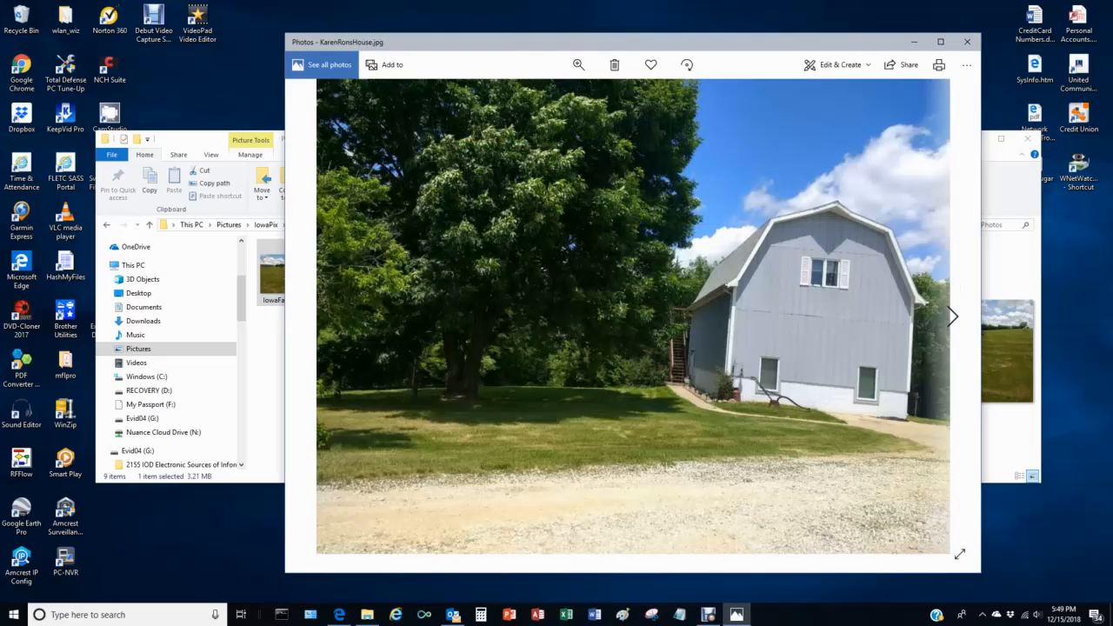
click(314, 316)
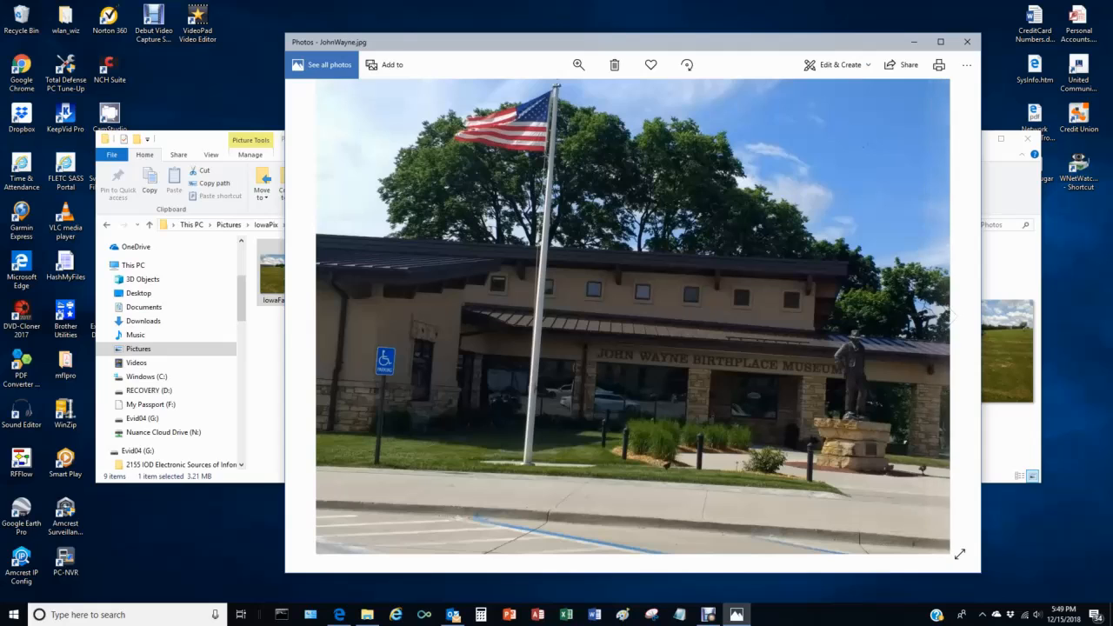
click(952, 316)
click(967, 42)
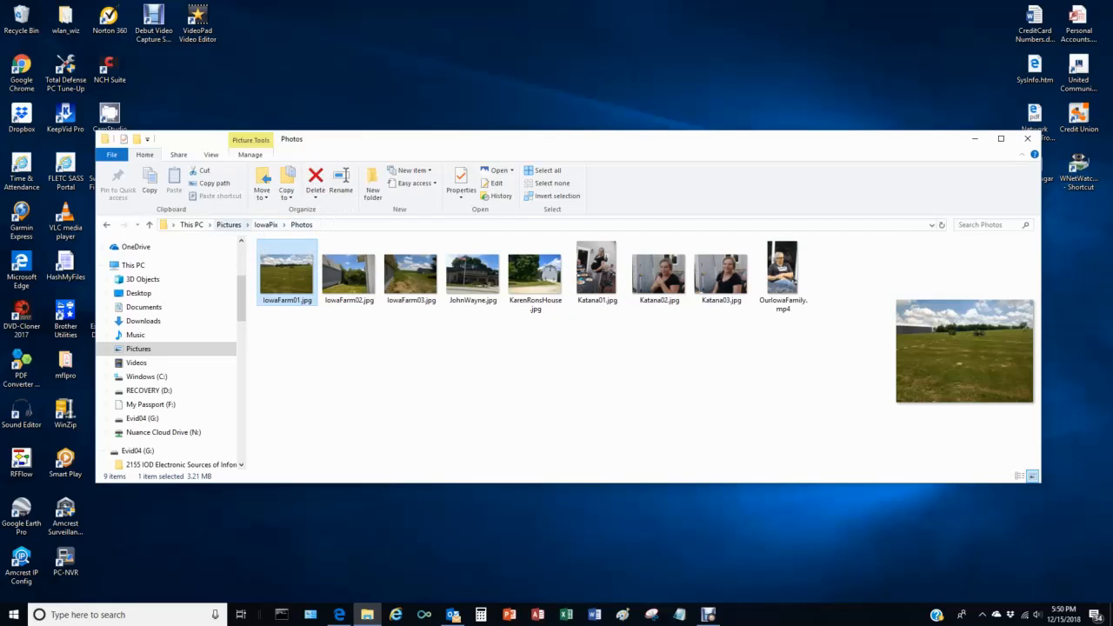
Return to the Pictures folder and create a new folder in it named DesktopPics.
click(228, 224)
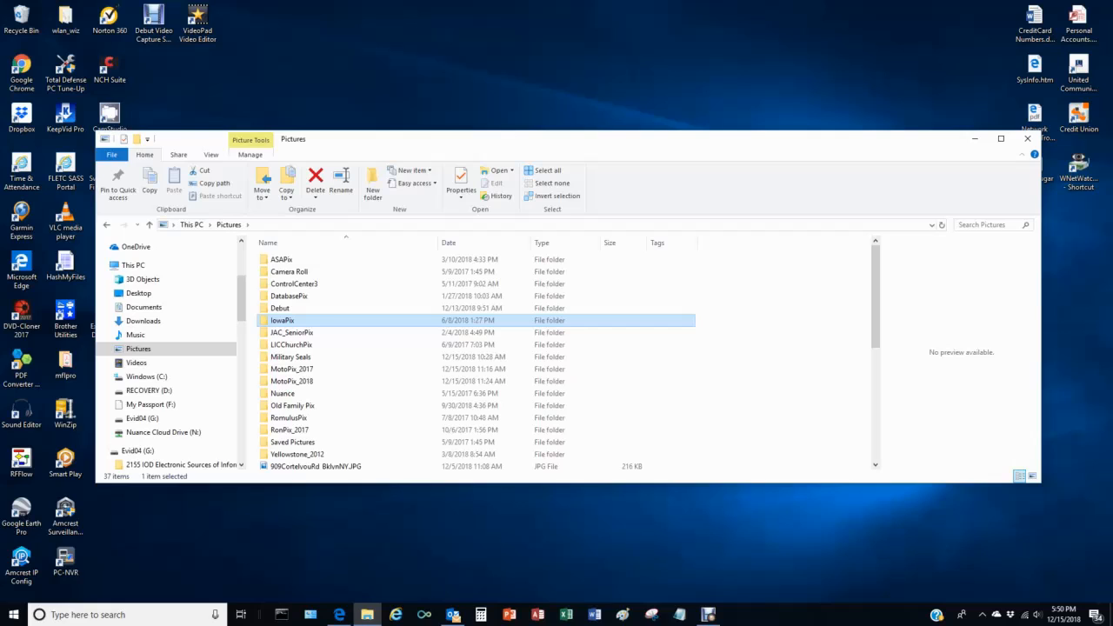
right_click(764, 282)
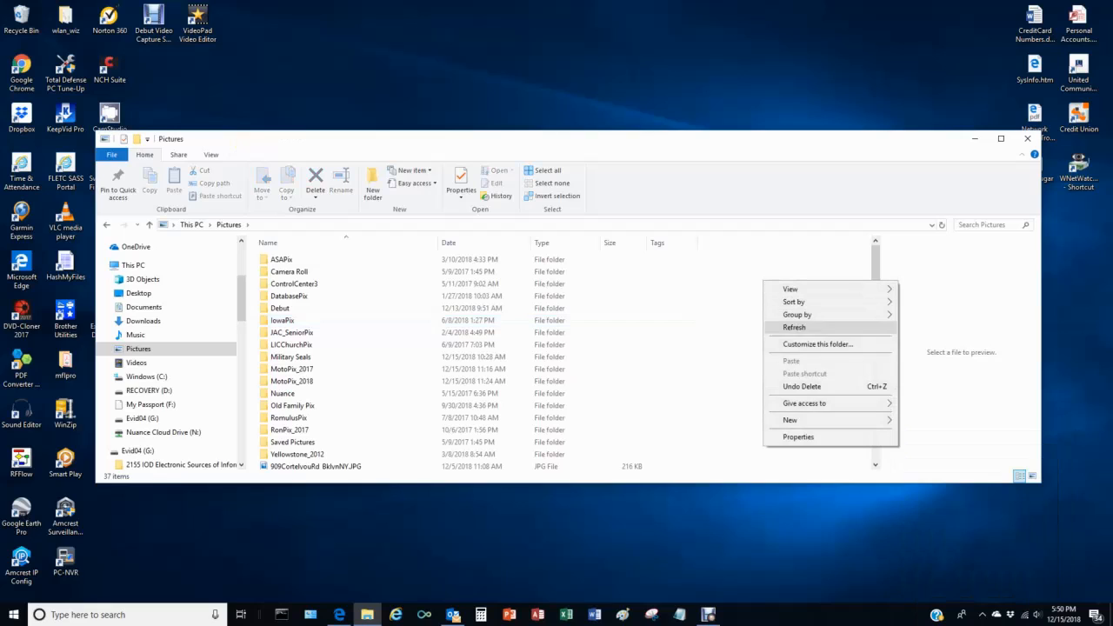
mouse_move(791, 420)
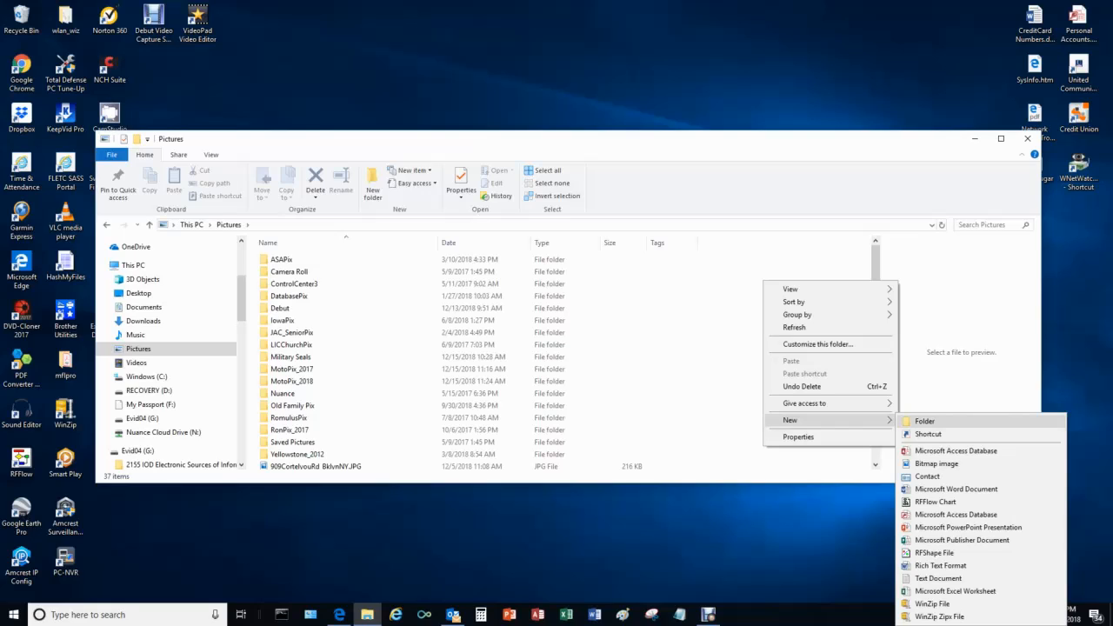
click(924, 420)
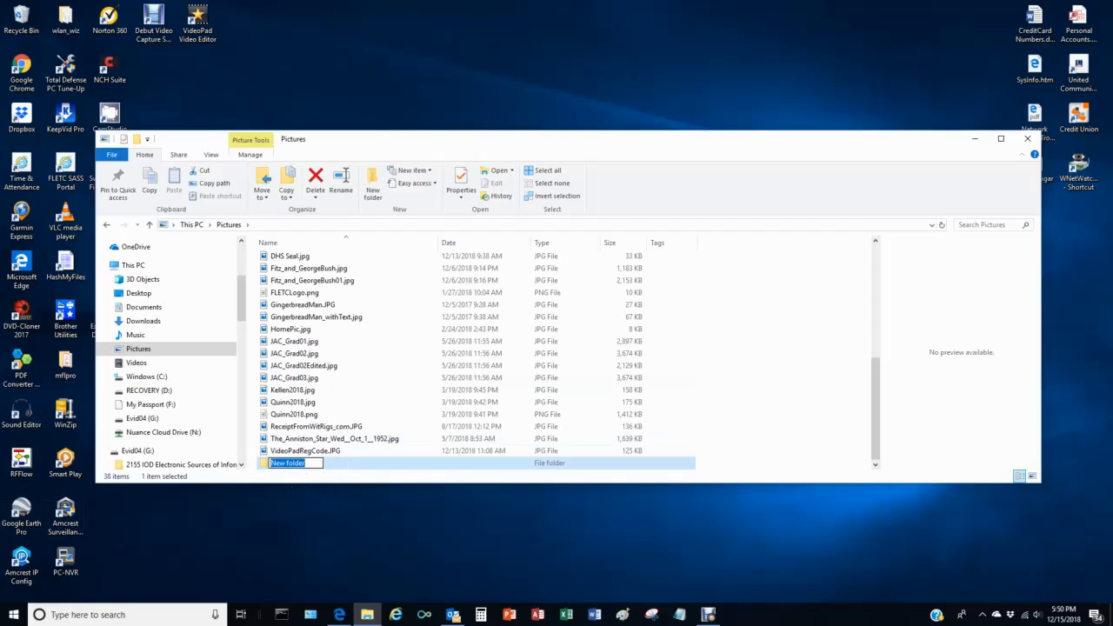
text(DesktopPics)
key(Return)
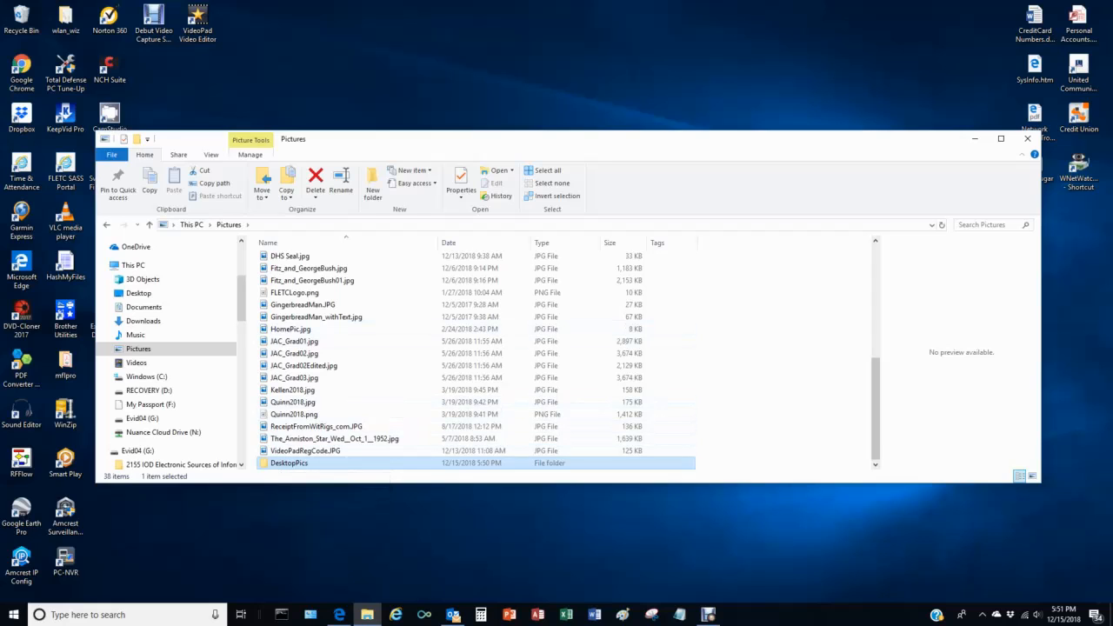
Open the RonPix_2017 folder and display its files as large icons.
drag(876, 387, 876, 296)
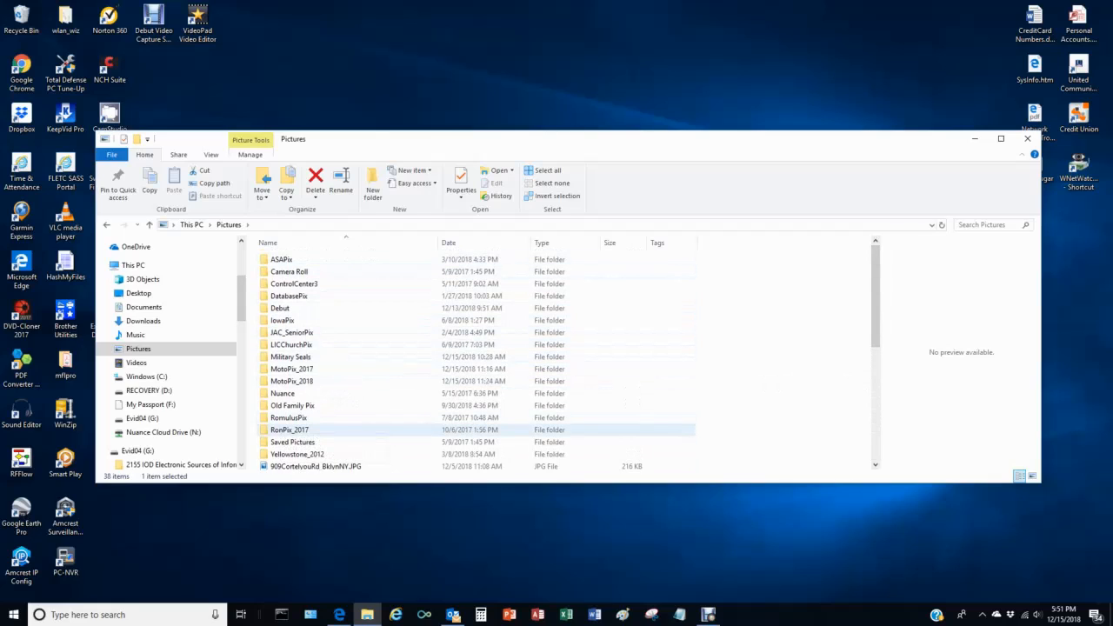
double_click(282, 429)
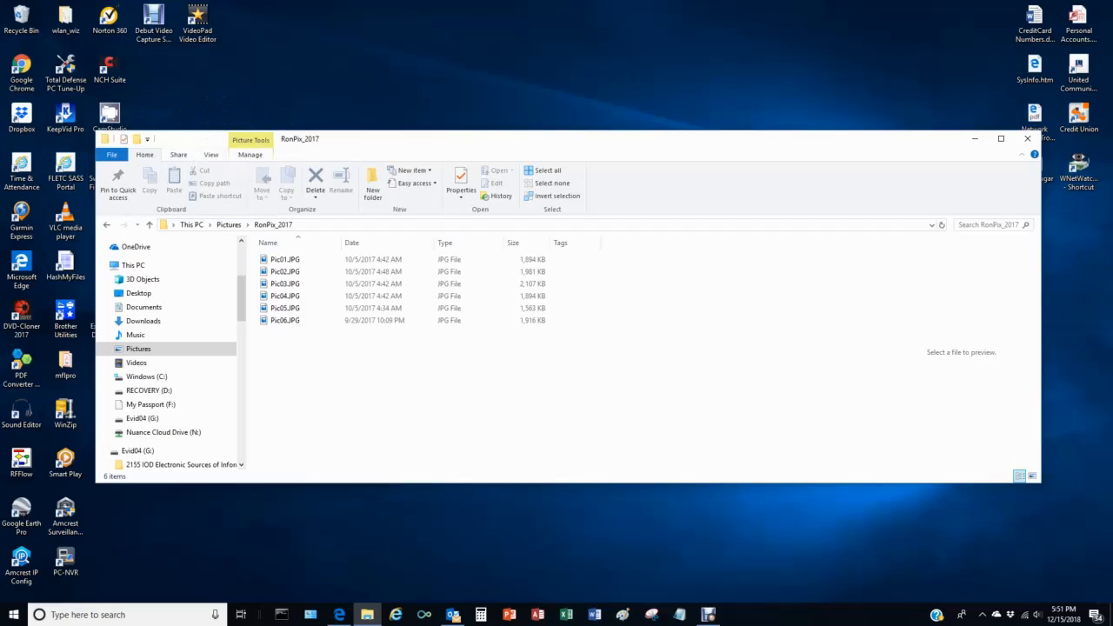
click(211, 154)
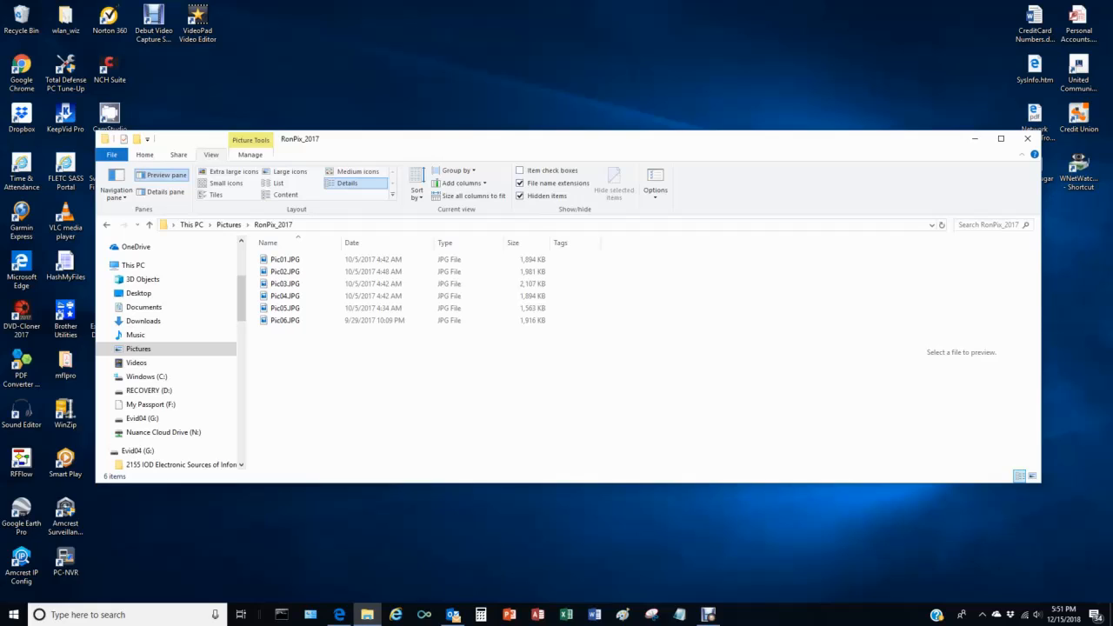
click(231, 171)
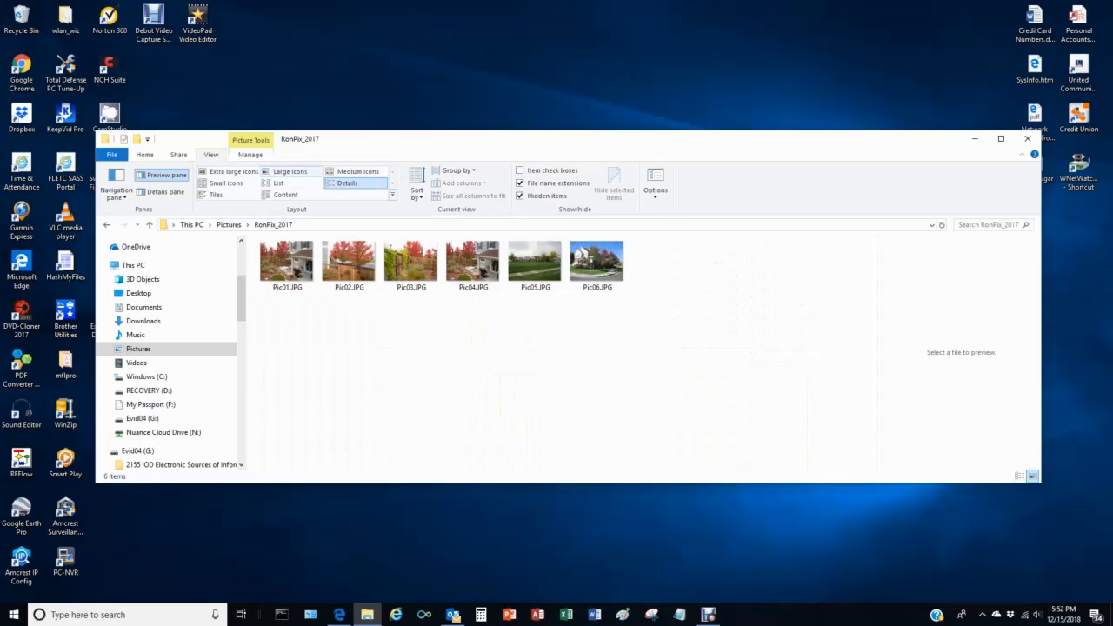
click(289, 171)
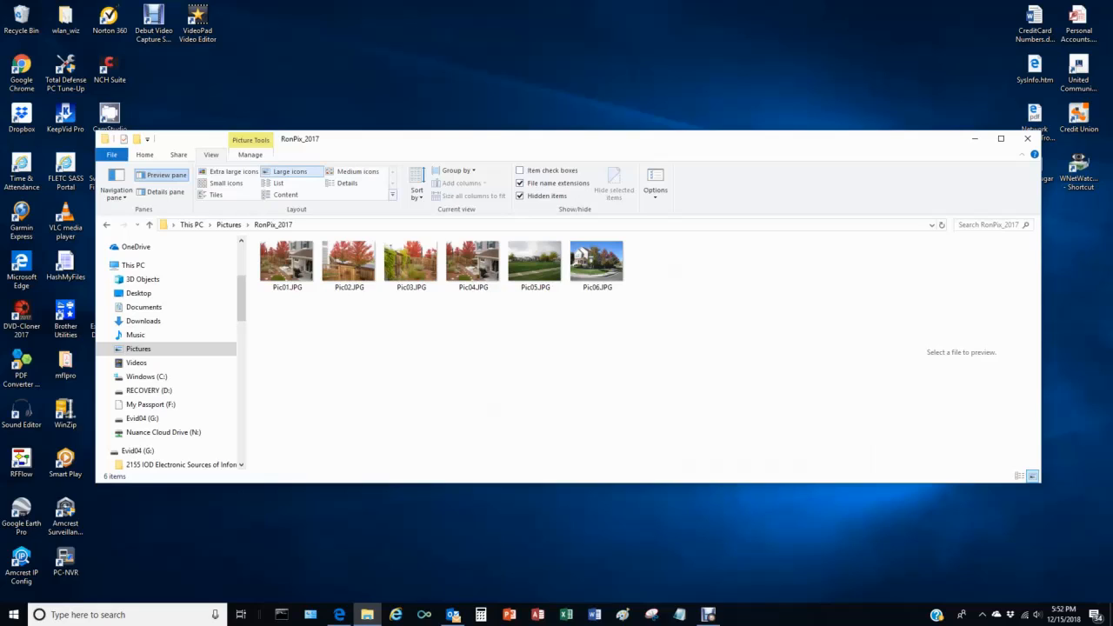
Preview each picture in the folder one after another, from Pic01.JPG to Pic06.JPG.
click(287, 264)
click(349, 263)
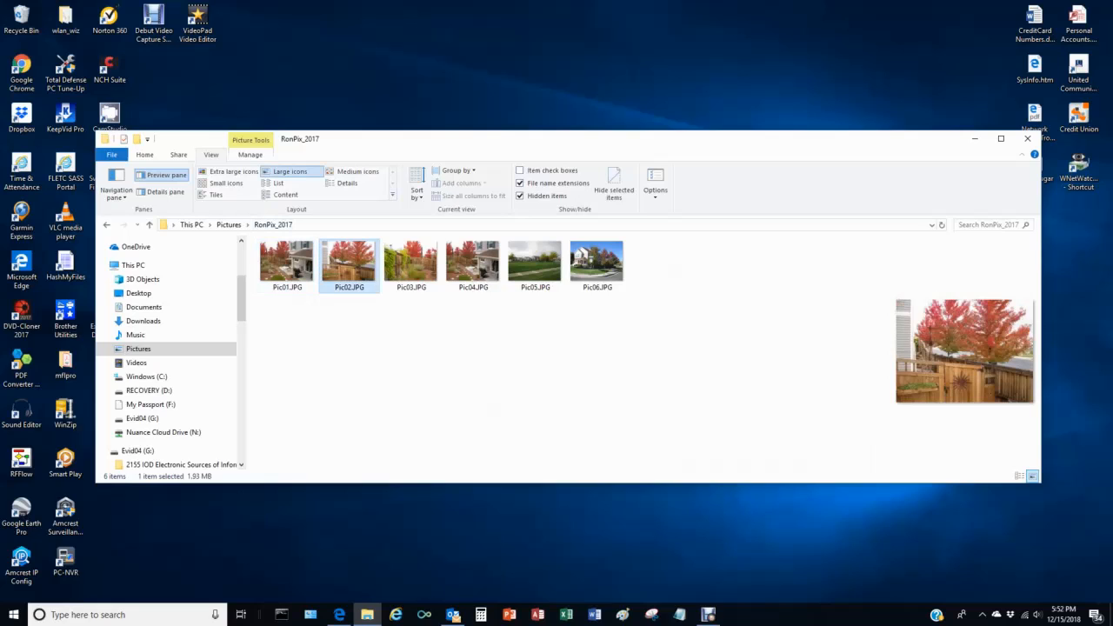
click(410, 263)
click(473, 263)
click(535, 263)
click(597, 263)
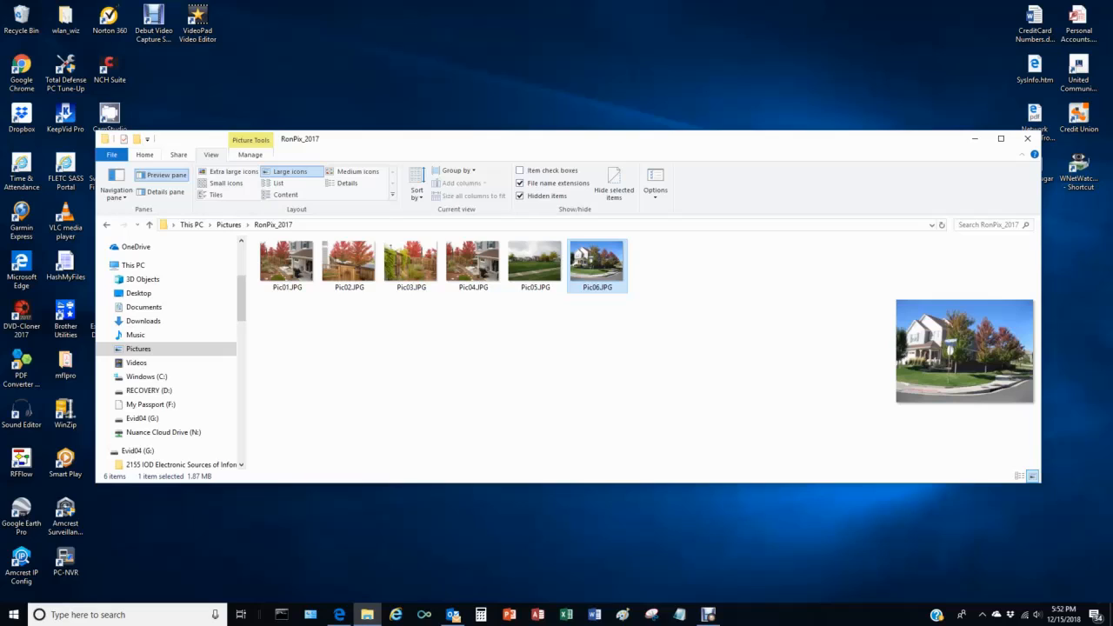
Select all six pictures, Pic01.JPG through Pic06.JPG, and copy them.
click(144, 155)
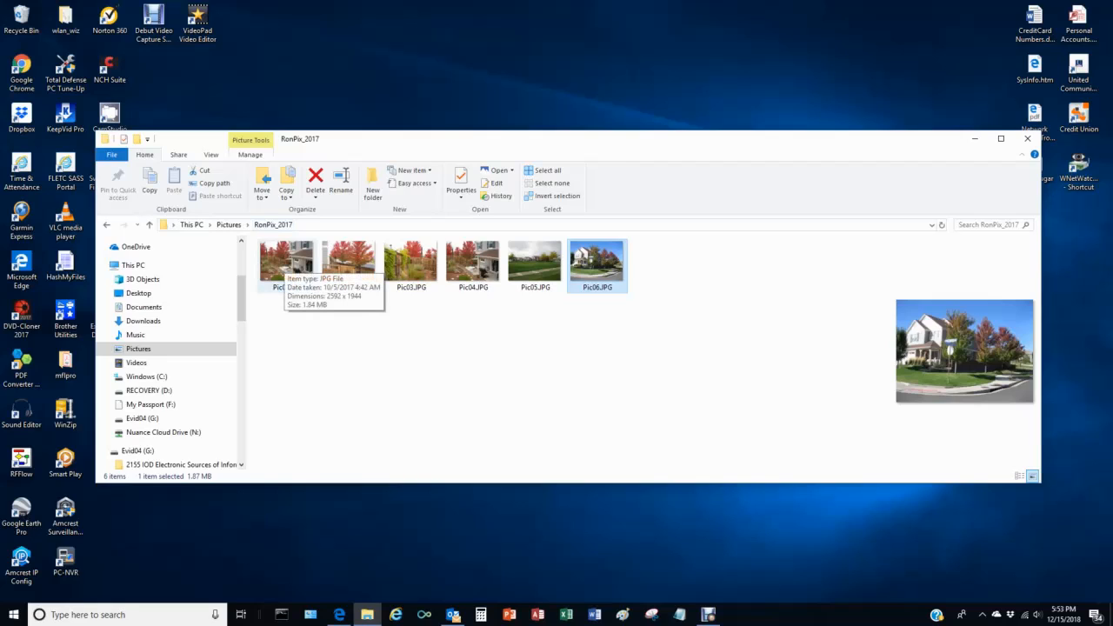
click(285, 263)
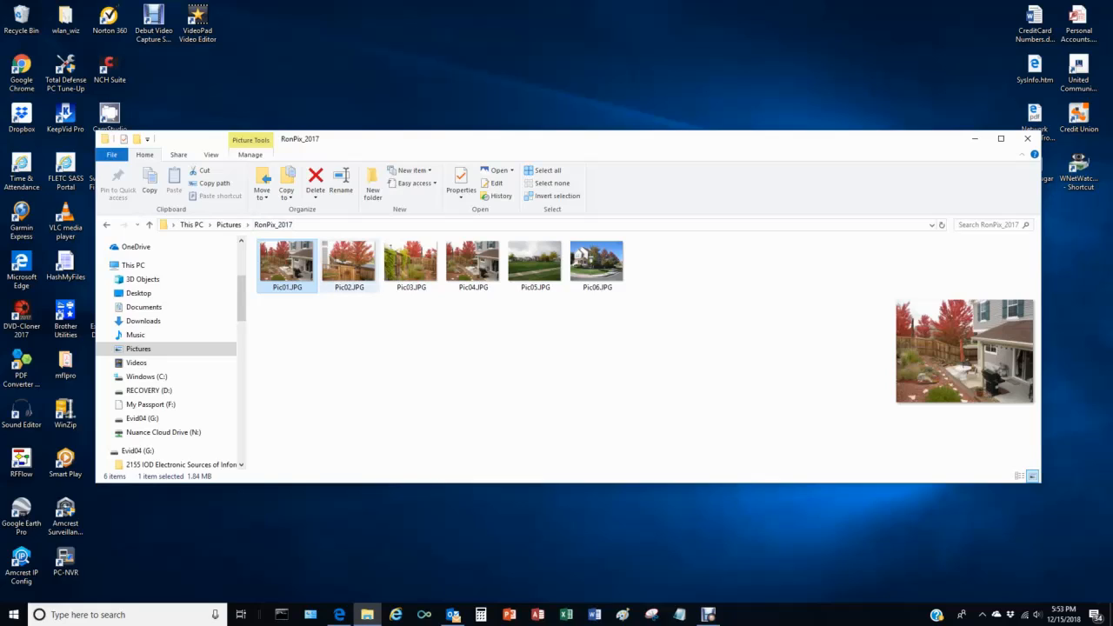
ctrl+click(349, 262)
ctrl+click(411, 263)
ctrl+click(473, 263)
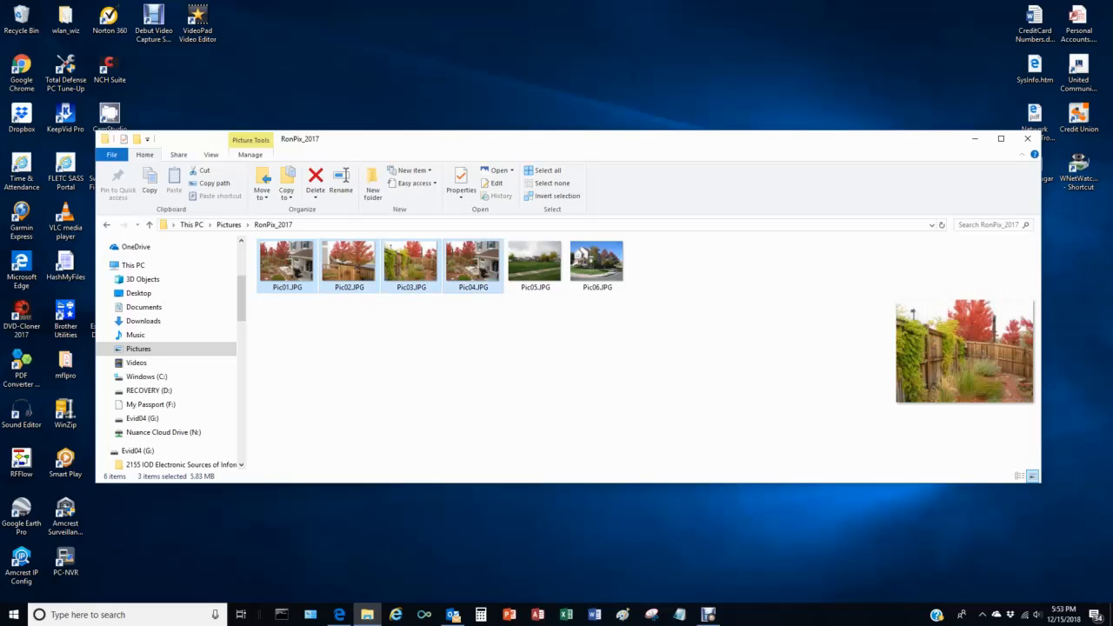
ctrl+click(535, 263)
ctrl+click(596, 263)
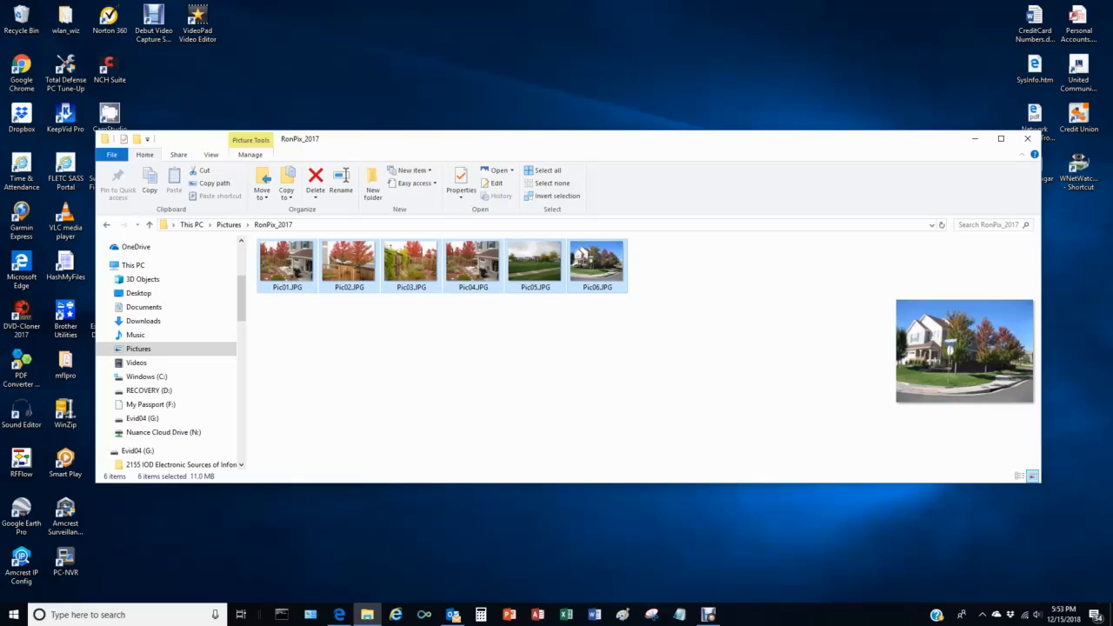
right_click(529, 259)
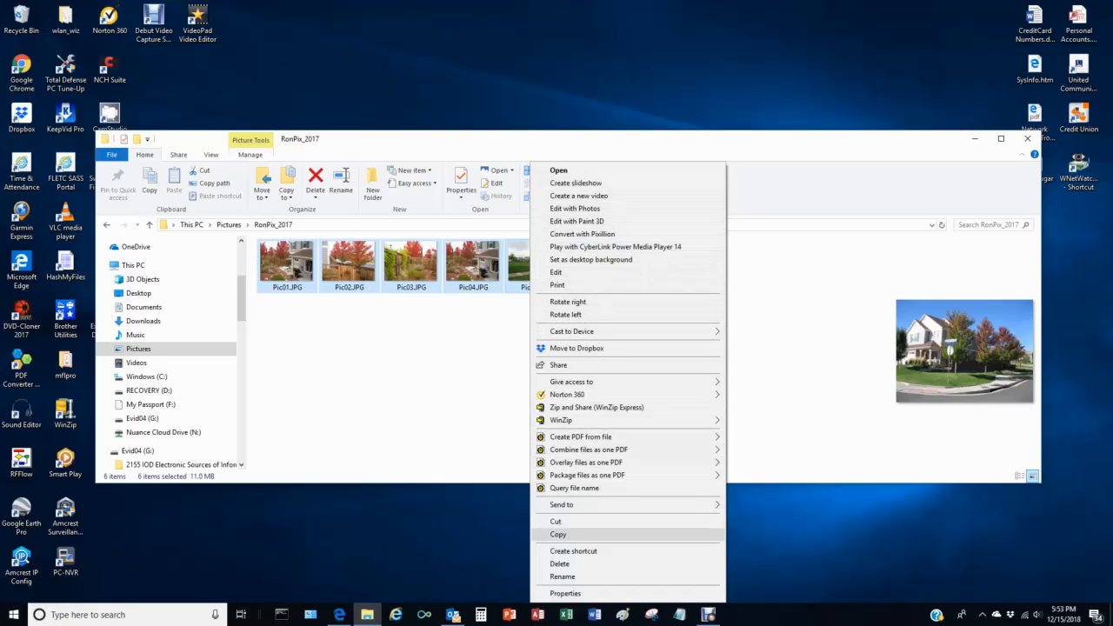
click(558, 533)
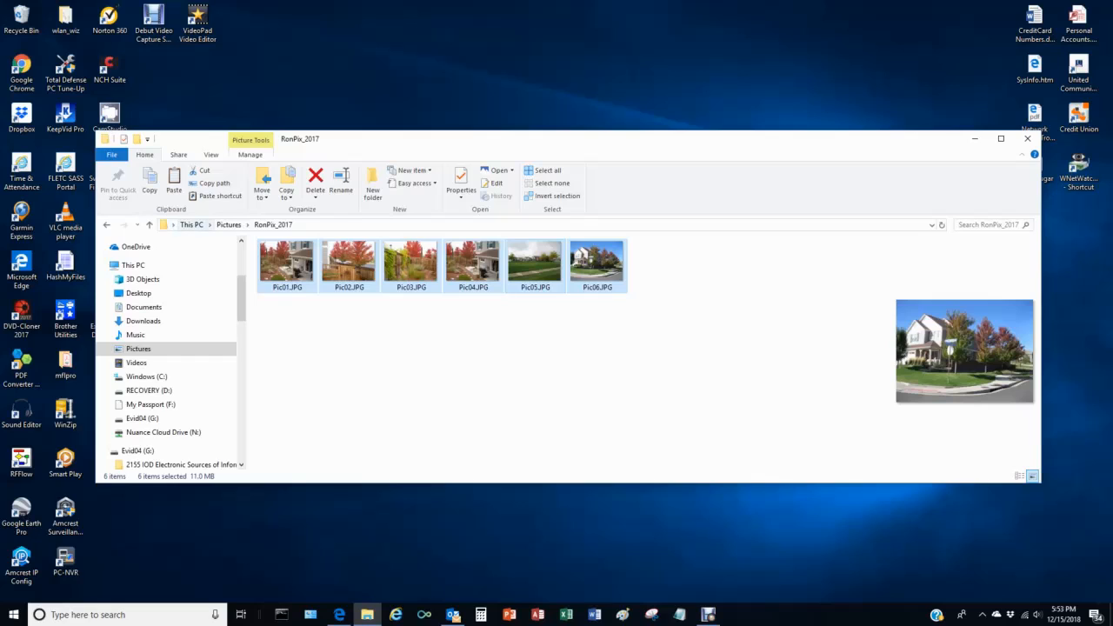
Return to the Pictures folder, open DesktopPics and paste the six copied pictures into it.
click(229, 224)
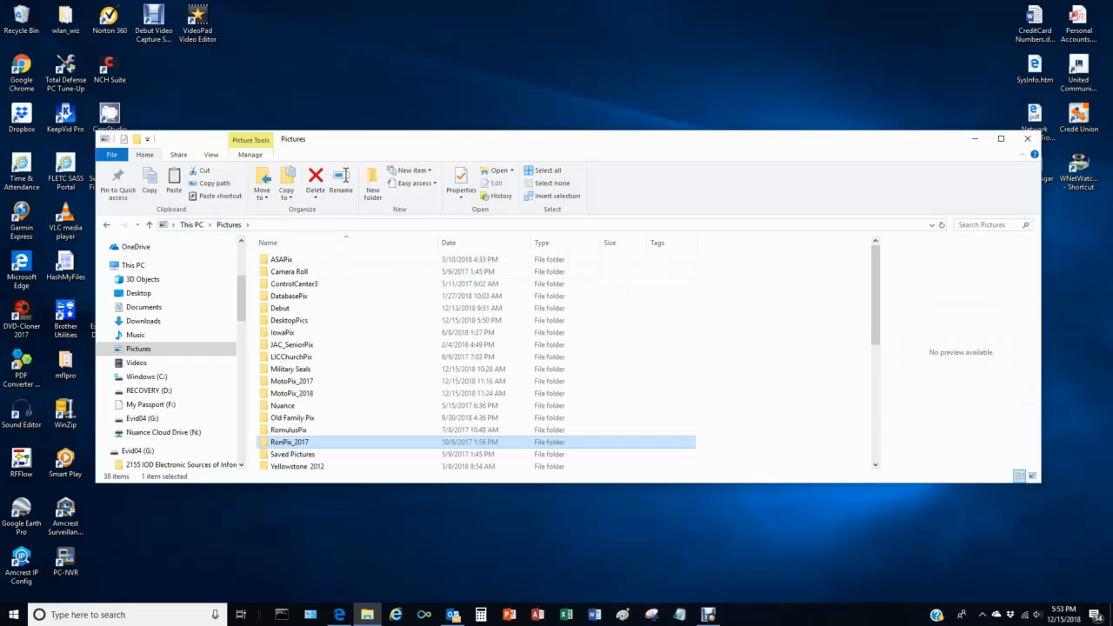
scroll(747, 267, down, 1)
scroll(748, 268, down, 3)
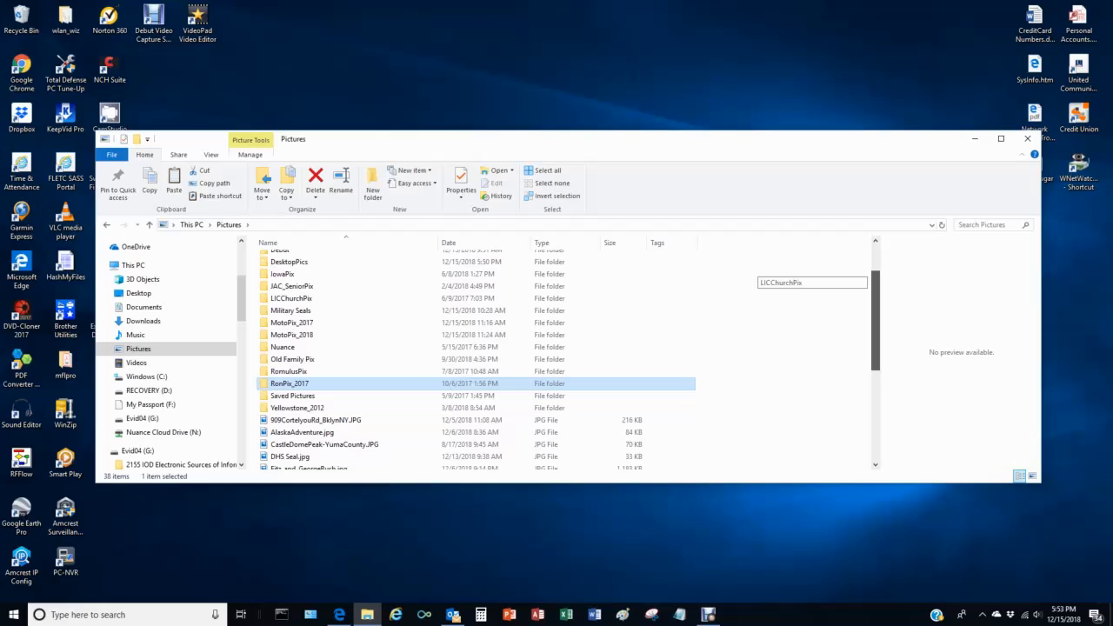
scroll(747, 267, up, 1)
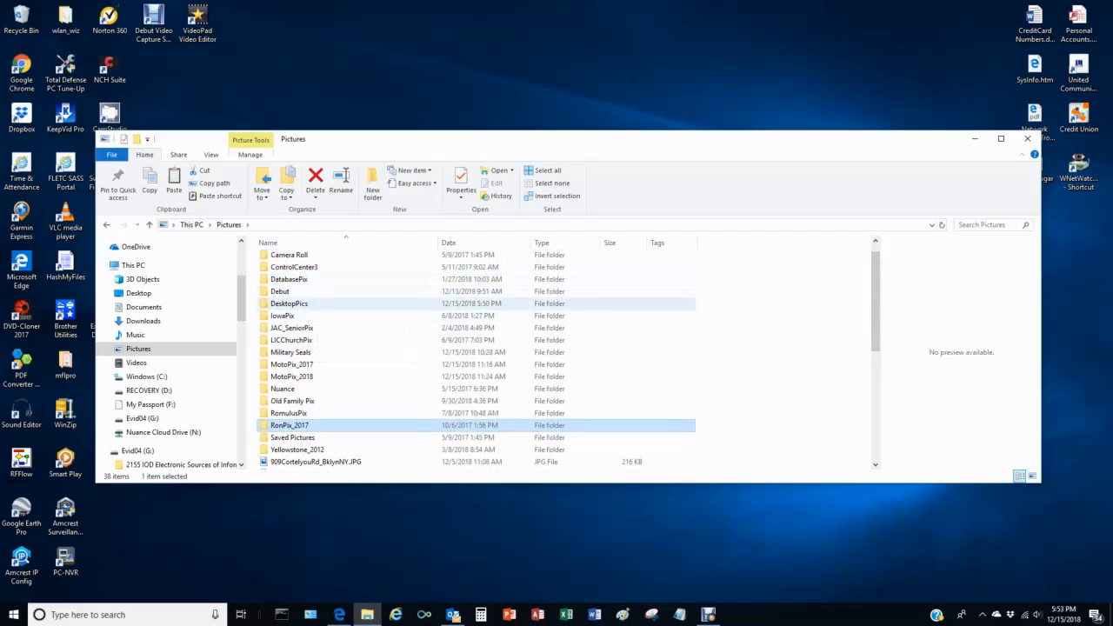
click(291, 304)
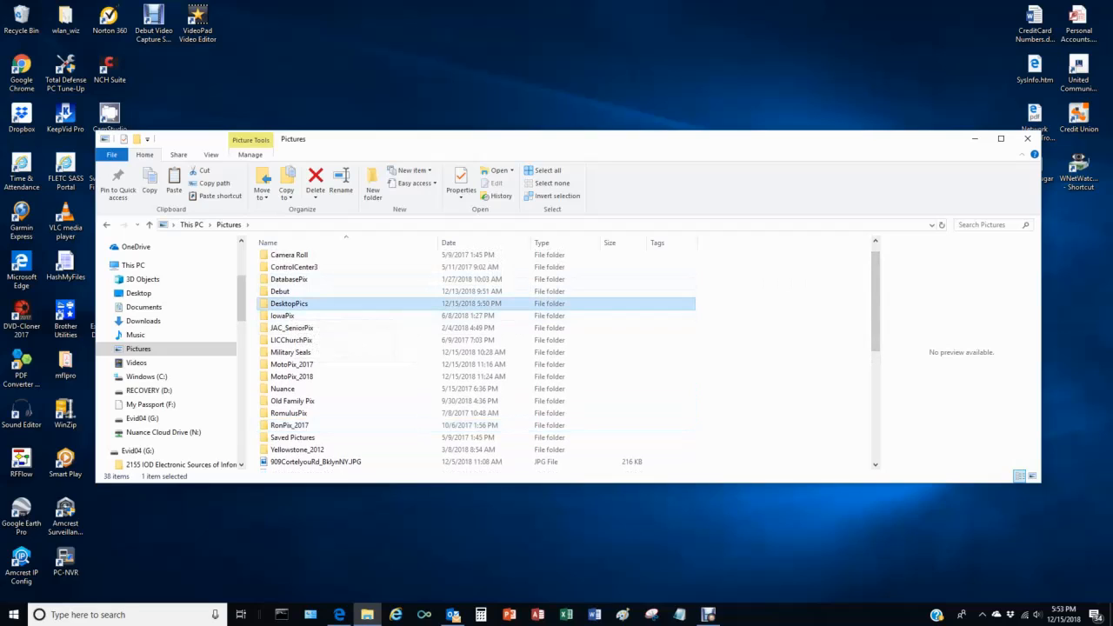
double_click(291, 304)
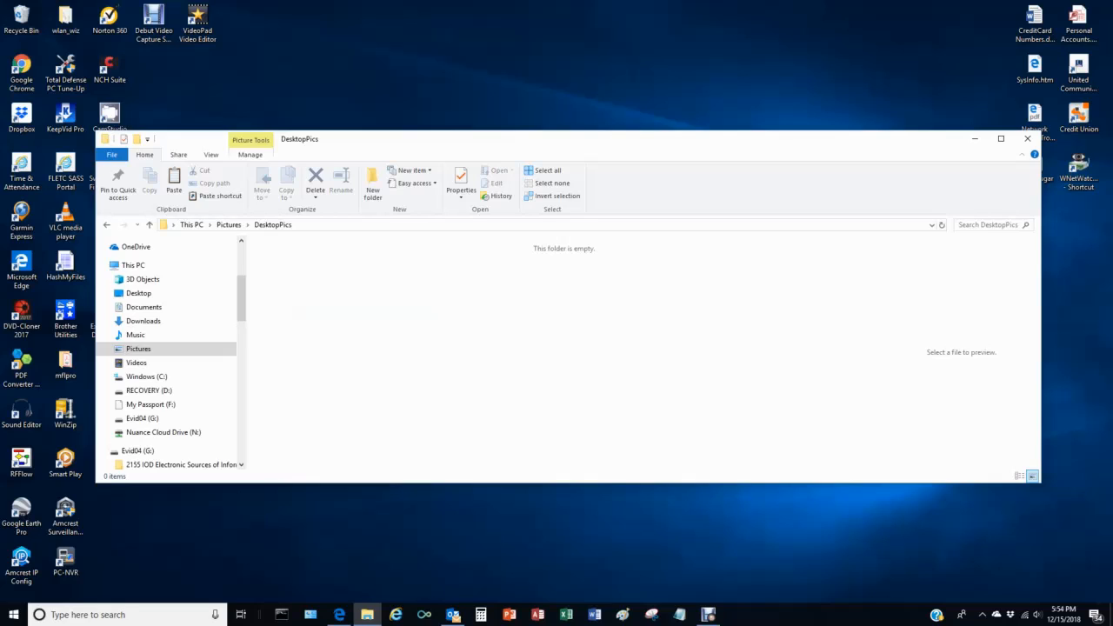
right_click(475, 297)
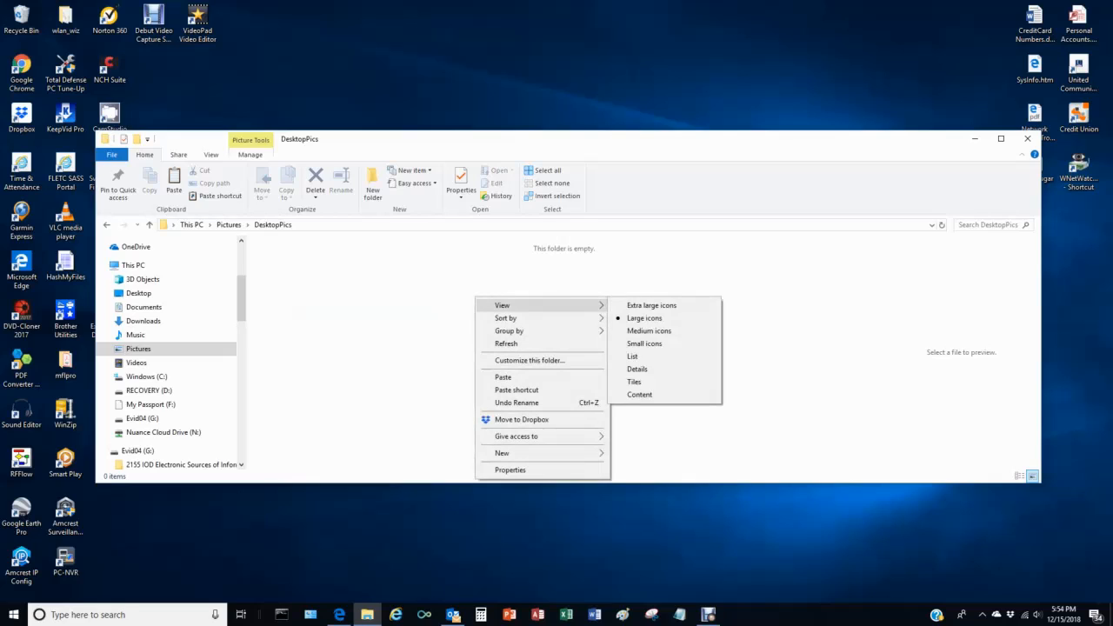
click(504, 376)
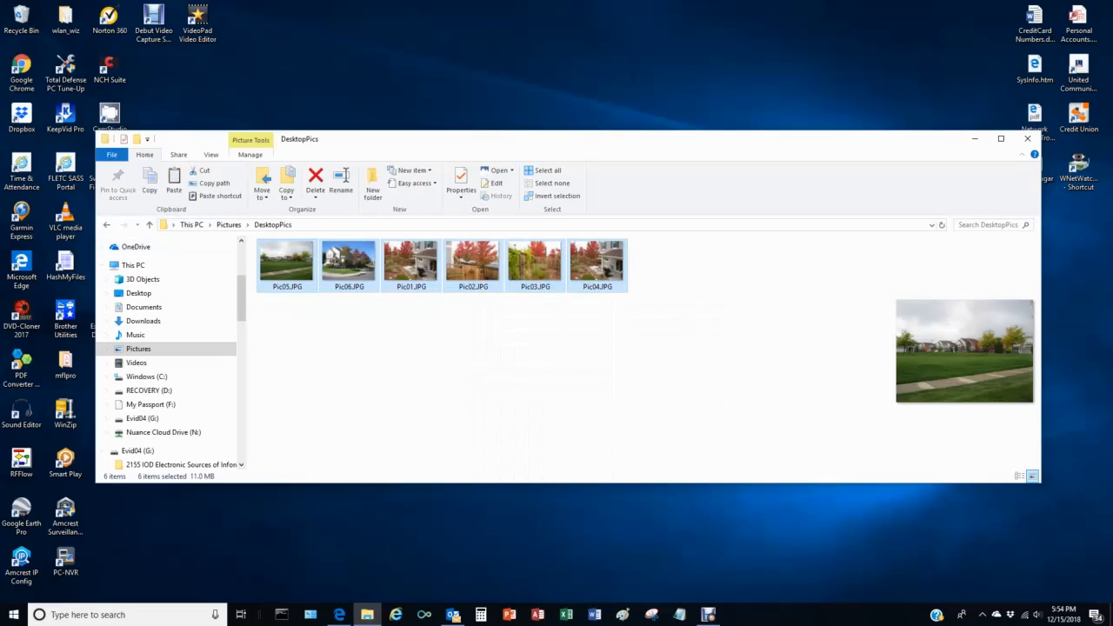
click(674, 300)
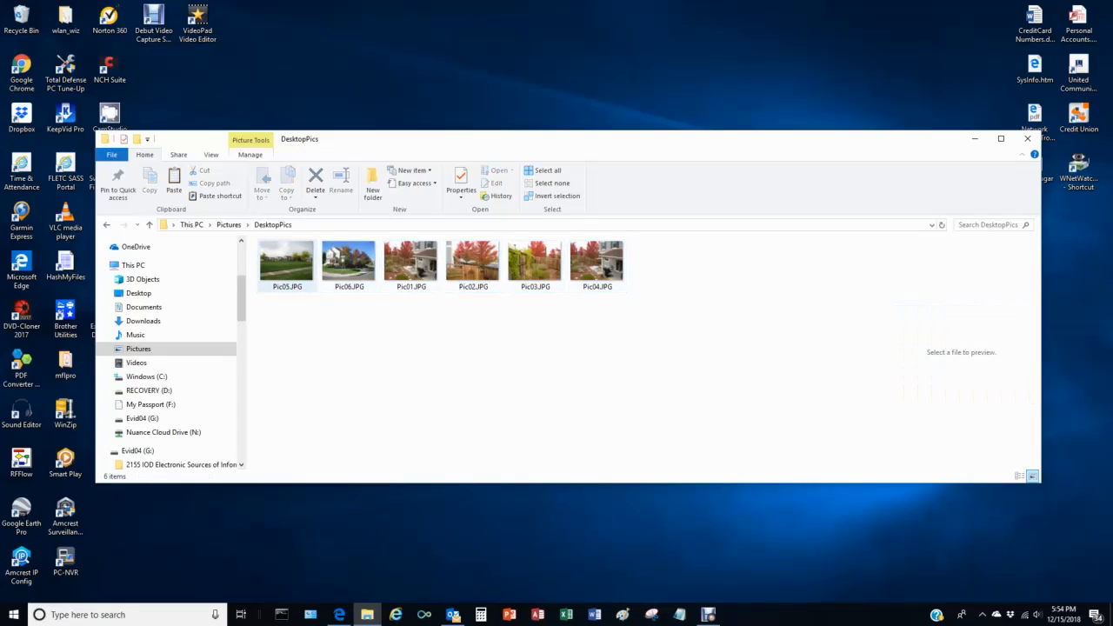
Preview the pasted pictures in DesktopPics, view Pic04.JPG at full size in Photos and close it.
click(287, 265)
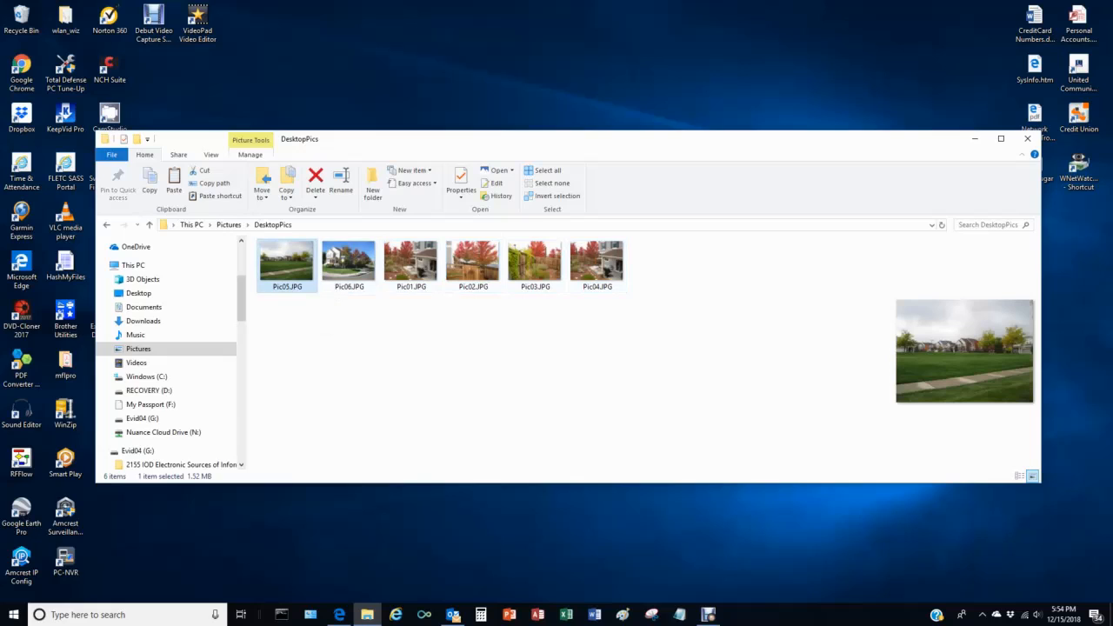
click(349, 265)
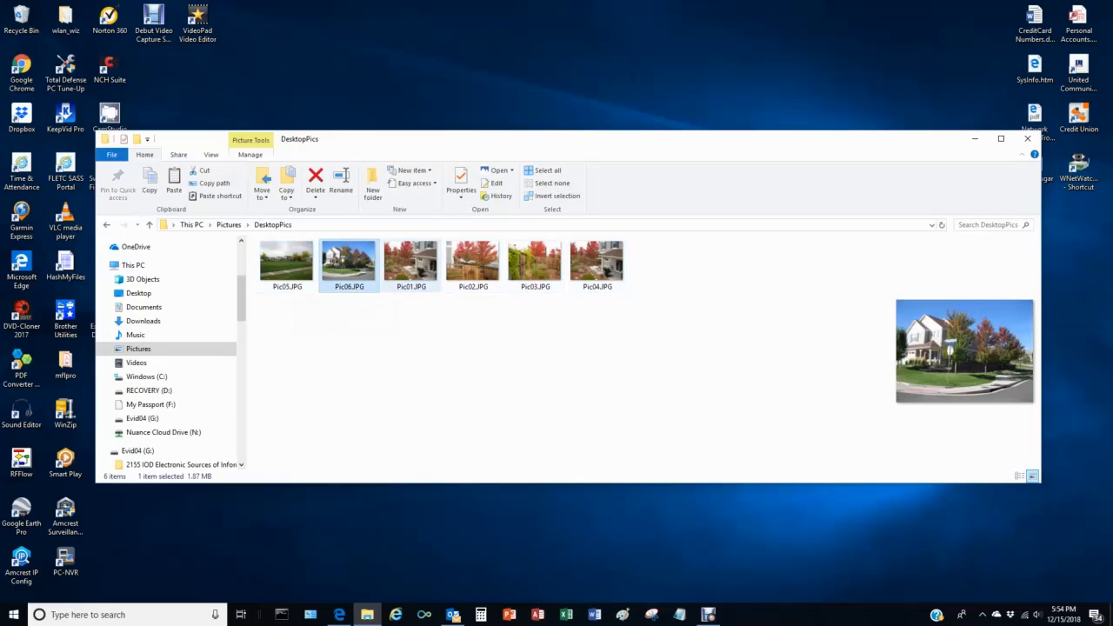
click(412, 265)
click(473, 265)
click(598, 265)
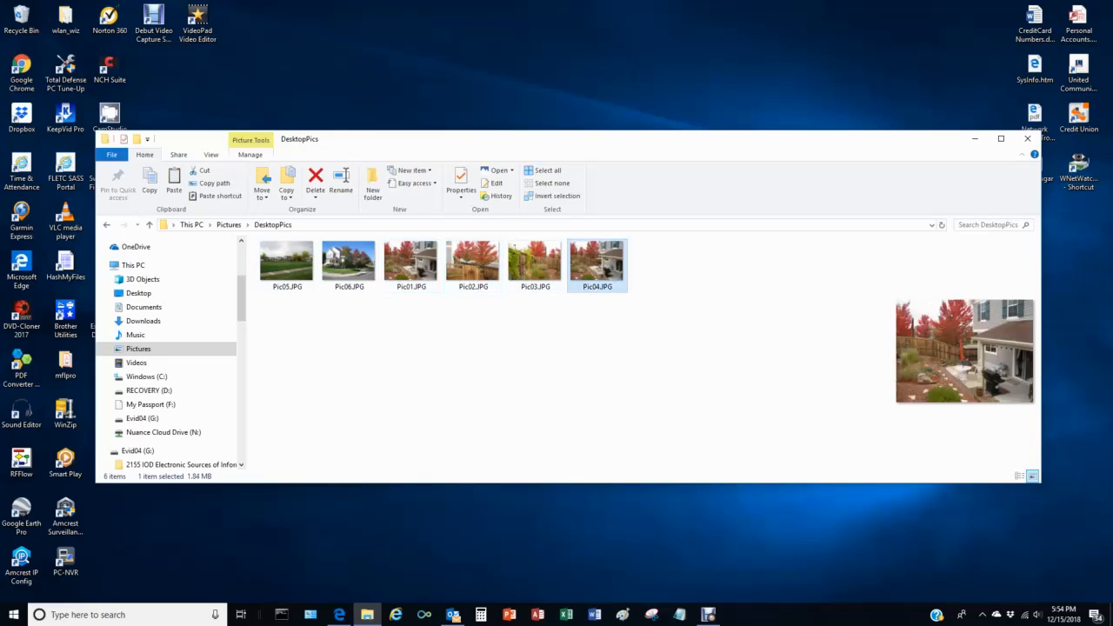
double_click(597, 265)
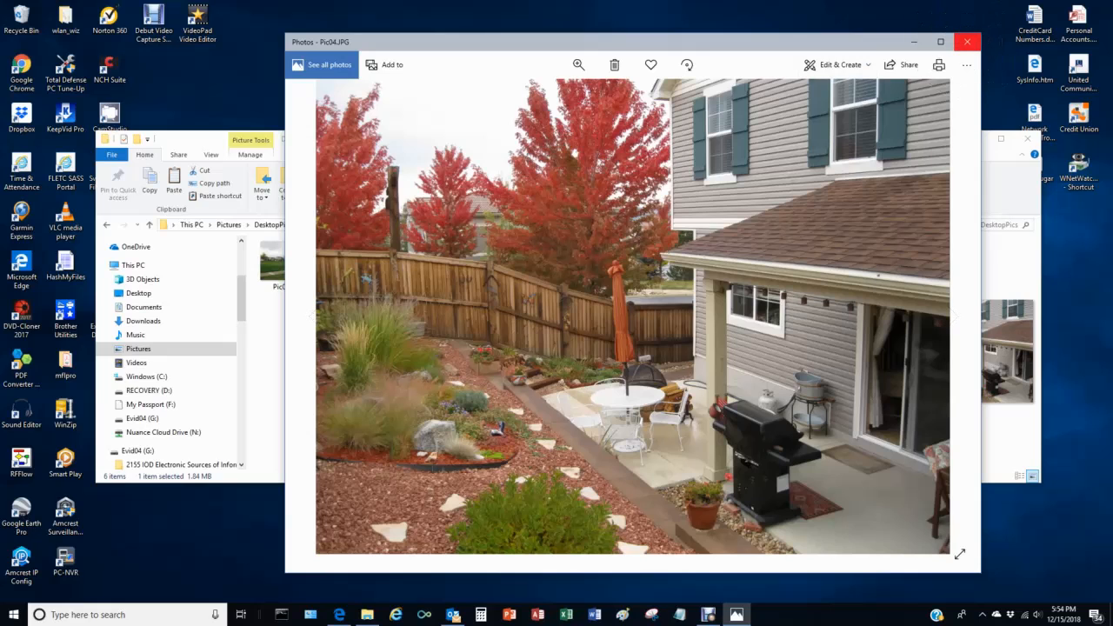
click(967, 41)
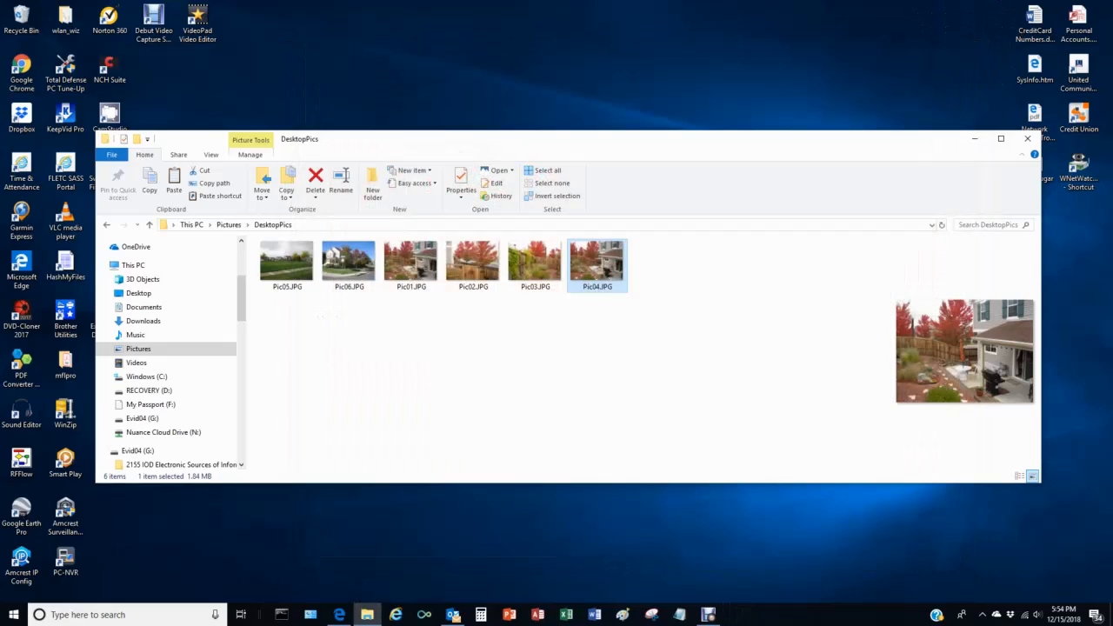
Rename Pic04.JPG in the DesktopPics folder as RonsPatio.JPG.
key(F2)
text(Rons)
text(Patio)
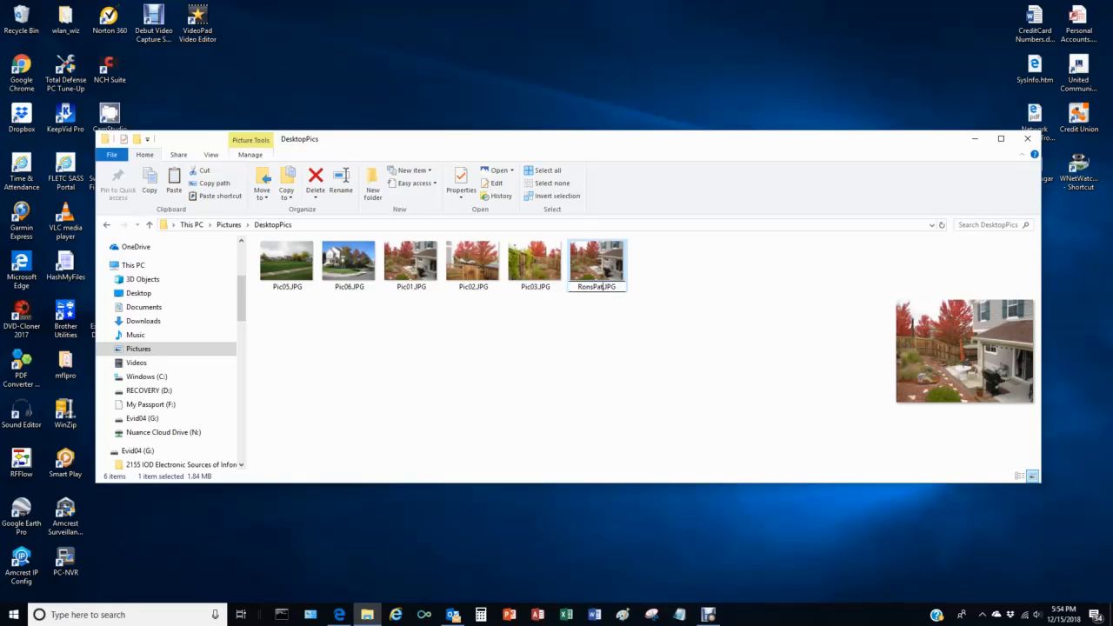
key(Return)
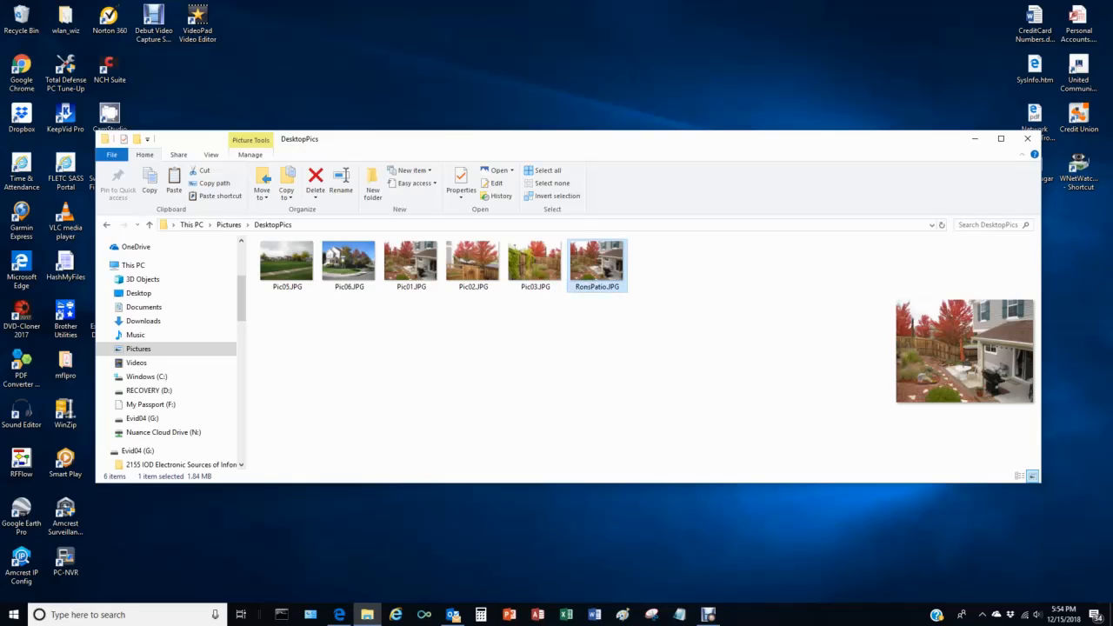
Rename Pic03.JPG in the DesktopPics folder as RonsFense.JPG.
click(534, 265)
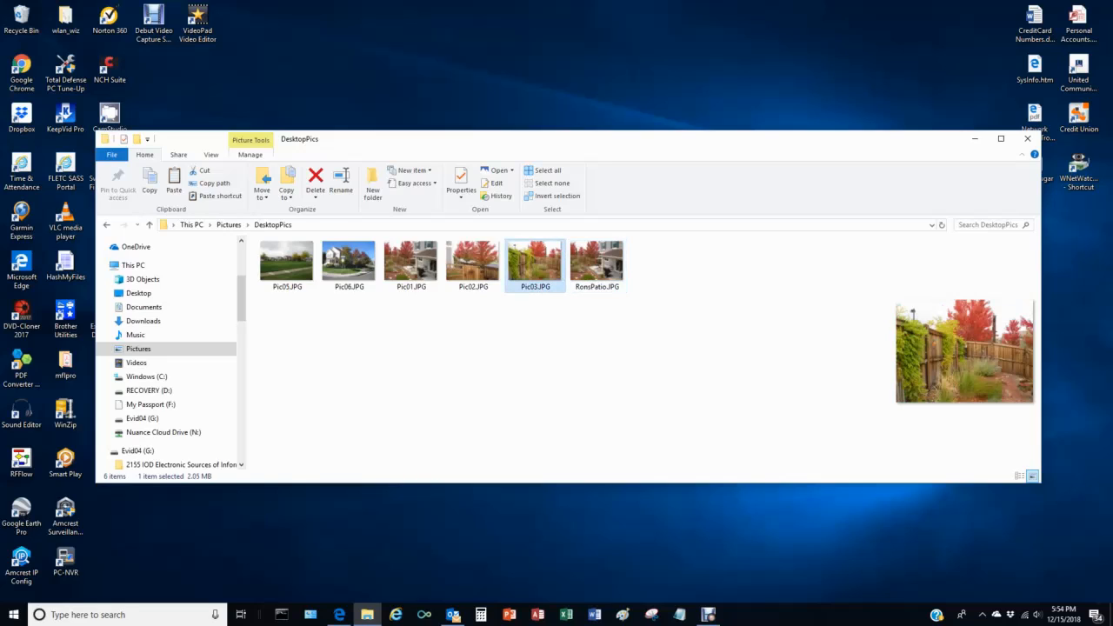
key(F2)
text(RonsFense)
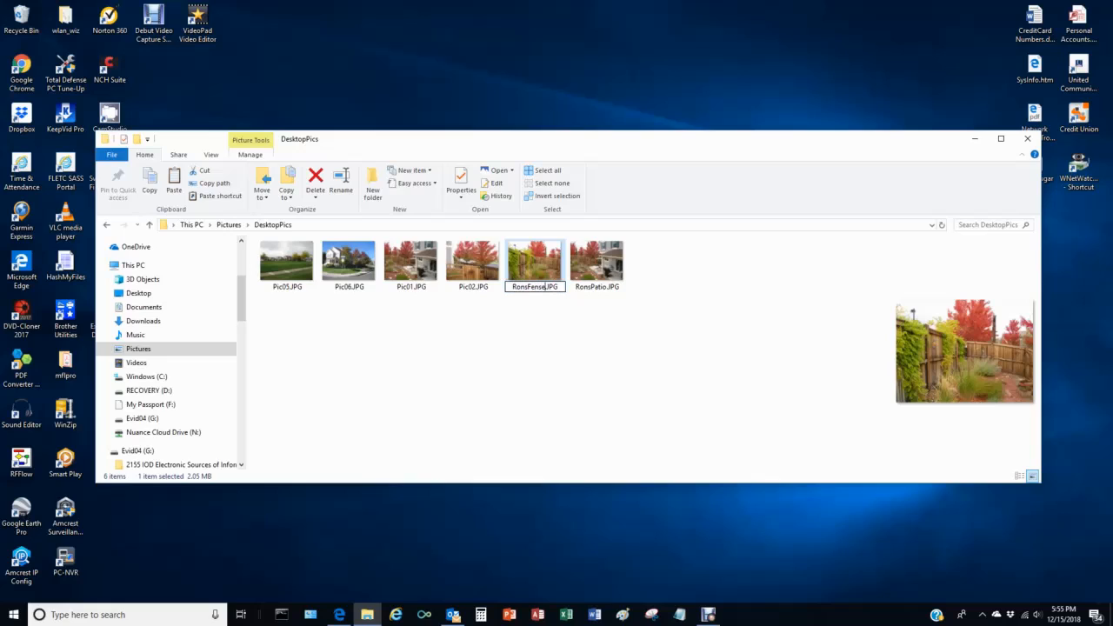
click(639, 327)
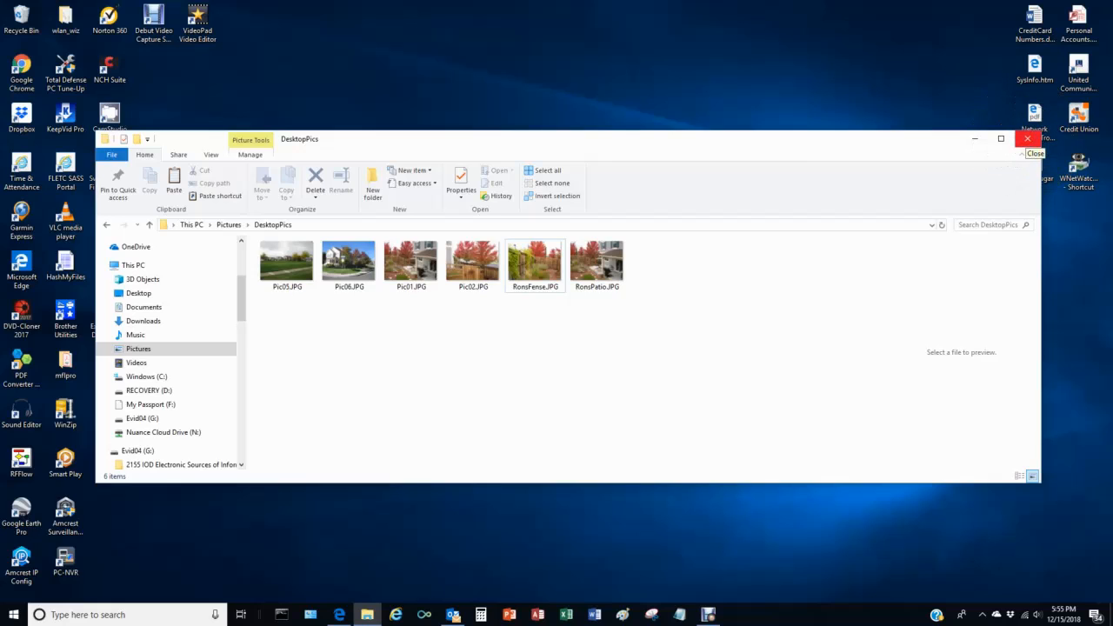
Close the DesktopPics folder window and open the desktop's personalization settings.
click(1026, 139)
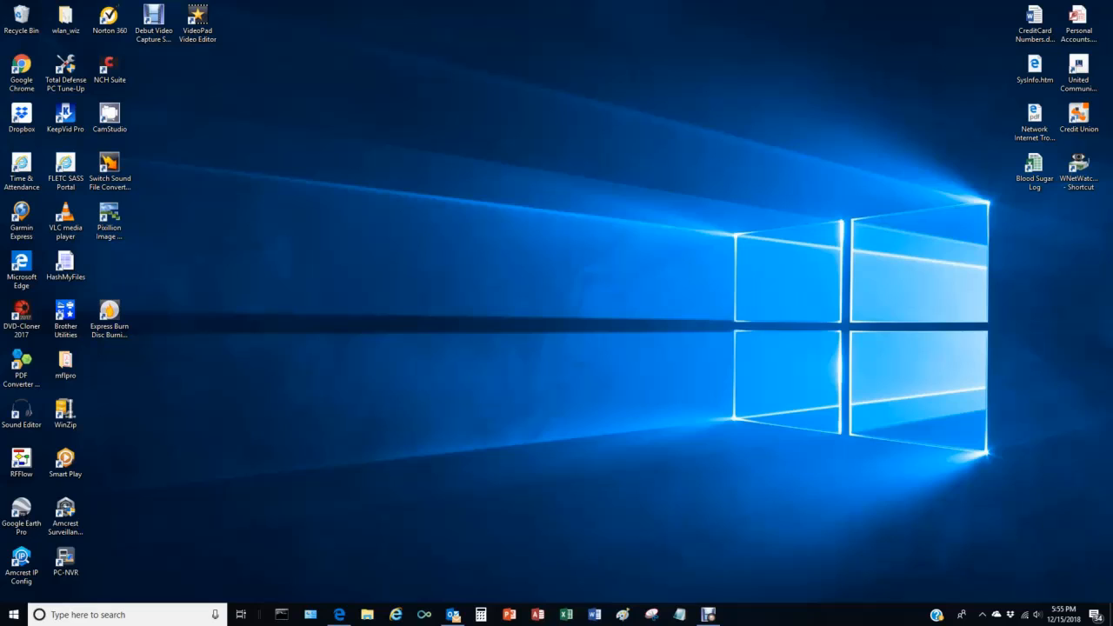
right_click(570, 275)
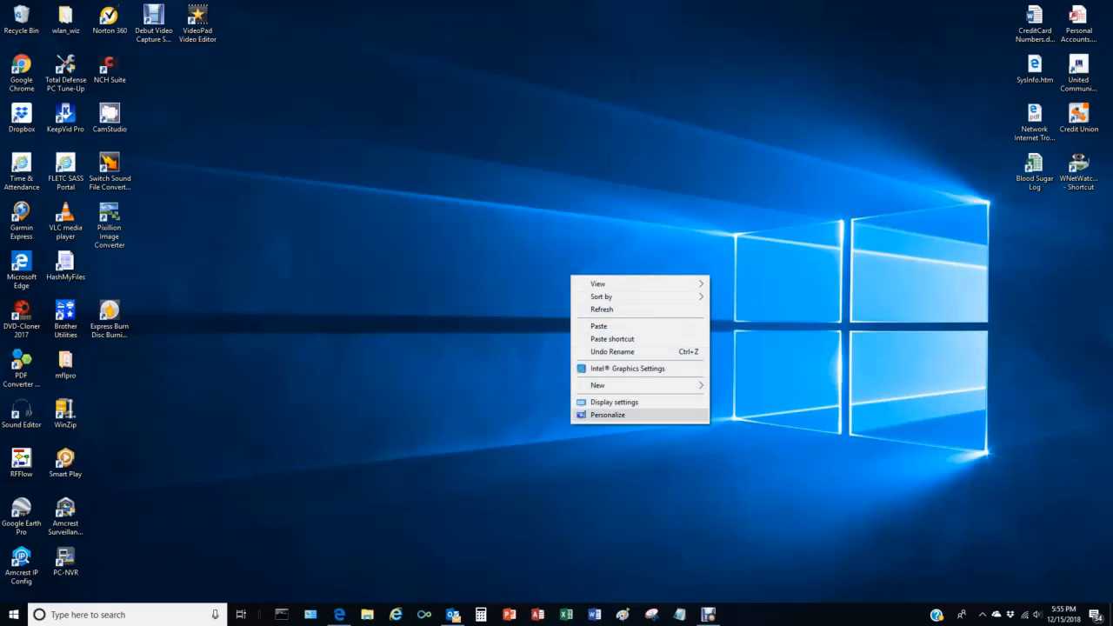
click(607, 414)
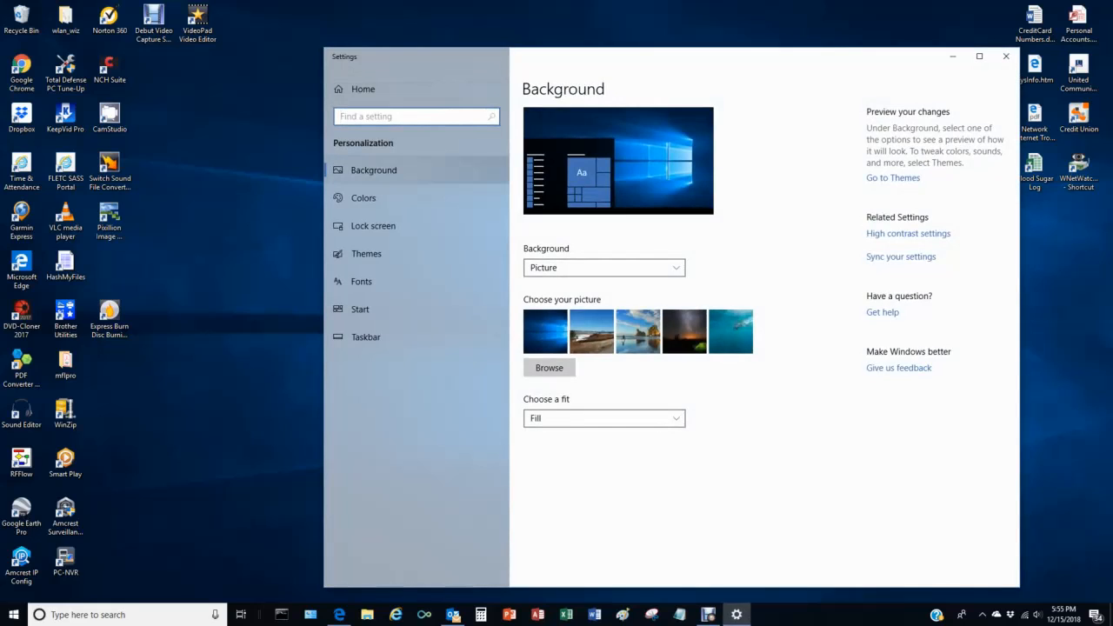
Look through the Colors, Lock screen, Themes, Fonts and Start pages of the personalization settings.
click(363, 198)
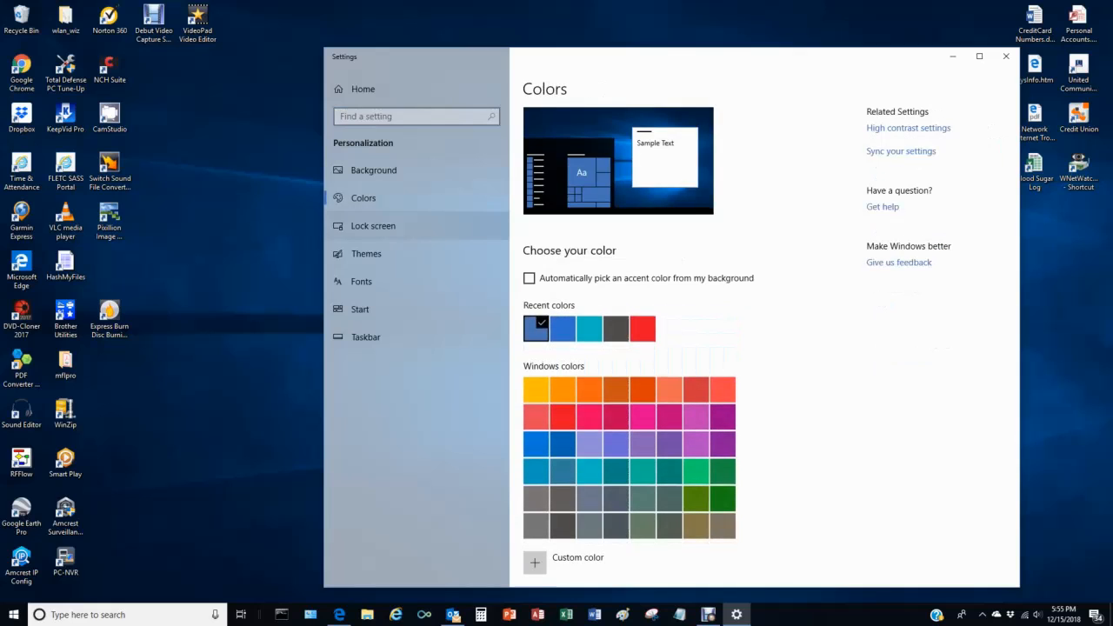
click(372, 225)
click(366, 253)
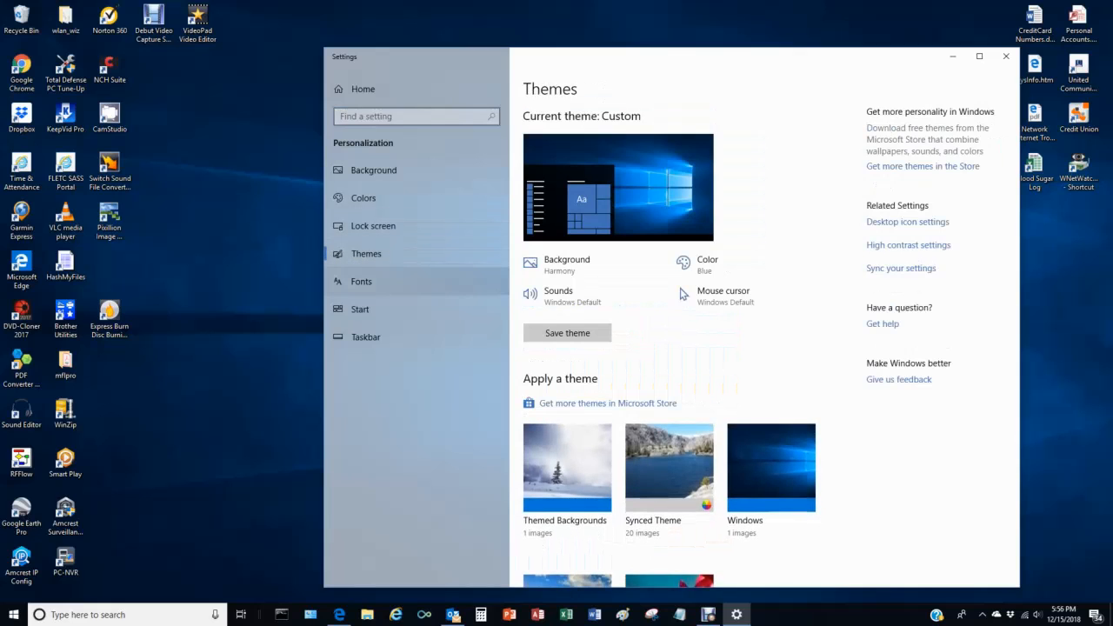
click(360, 281)
click(360, 309)
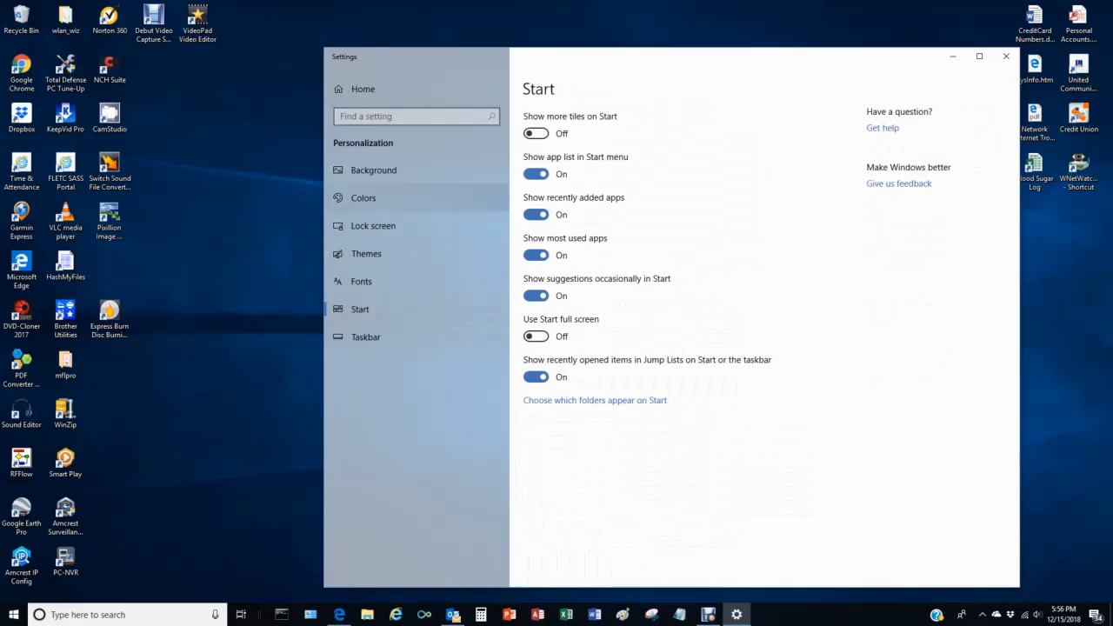
Go back to the Background settings and set the desktop background type to Slideshow.
click(374, 170)
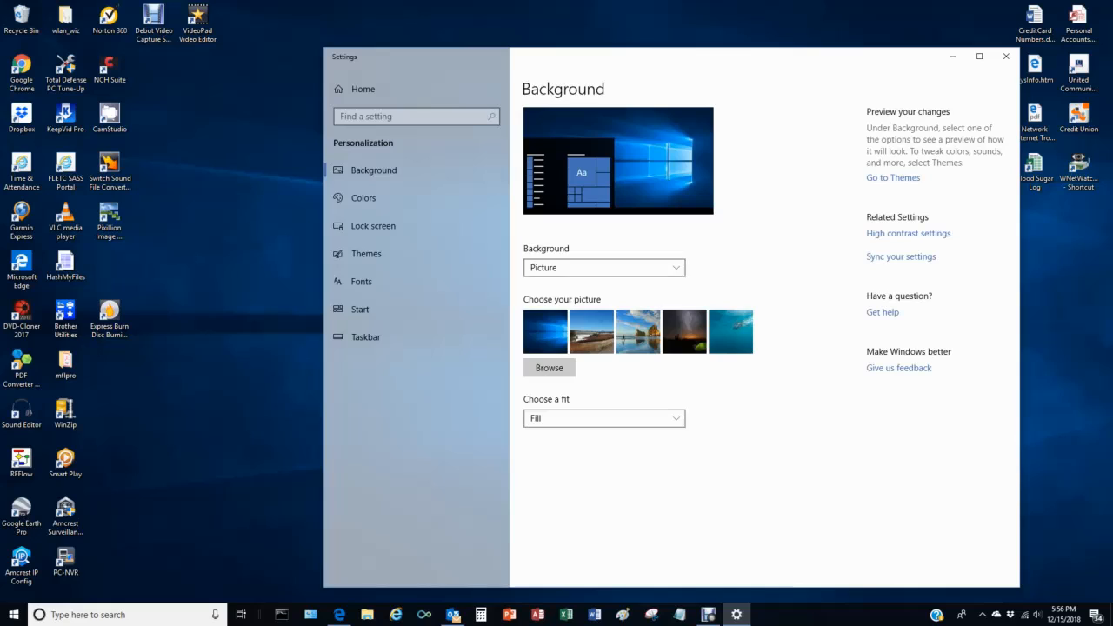
click(605, 268)
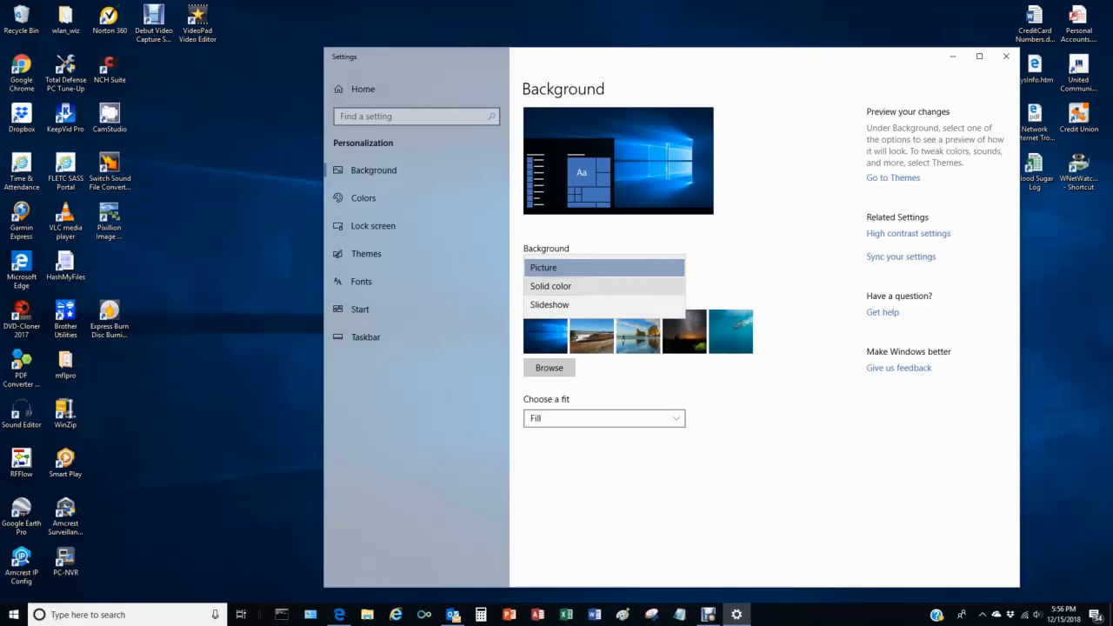
click(566, 304)
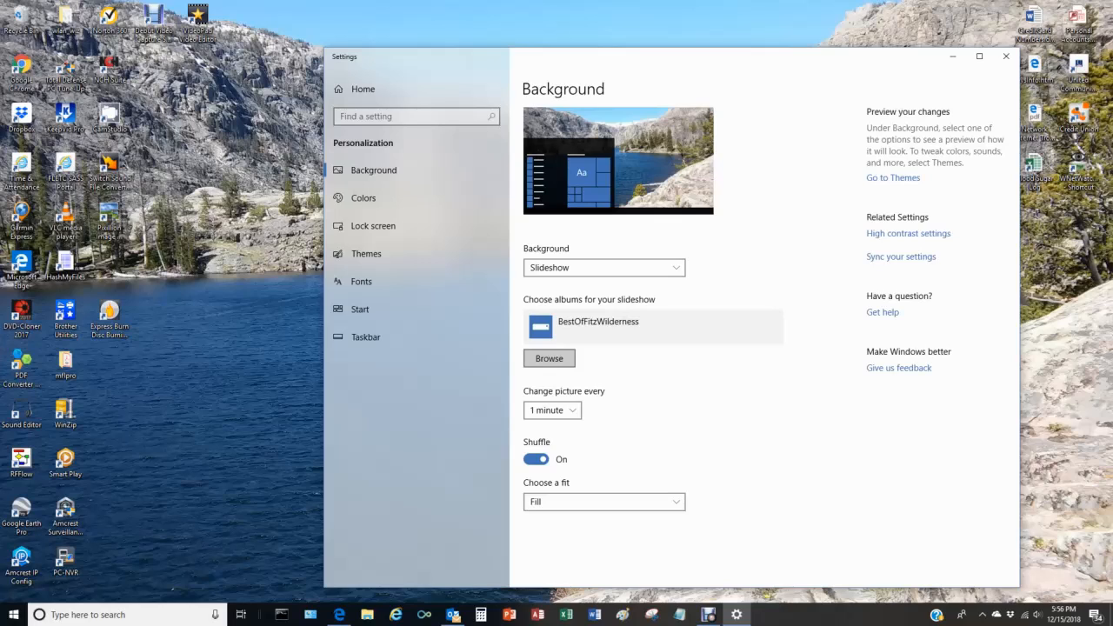
Choose the DesktopPics folder in Pictures as the album for the background slideshow.
click(549, 358)
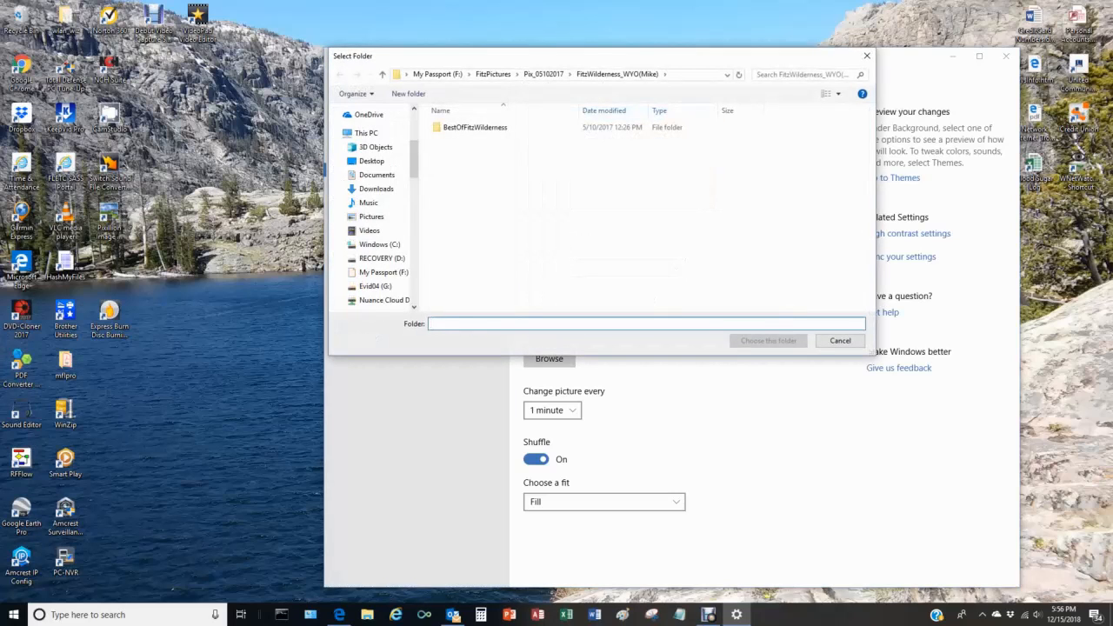
drag(478, 57, 452, 84)
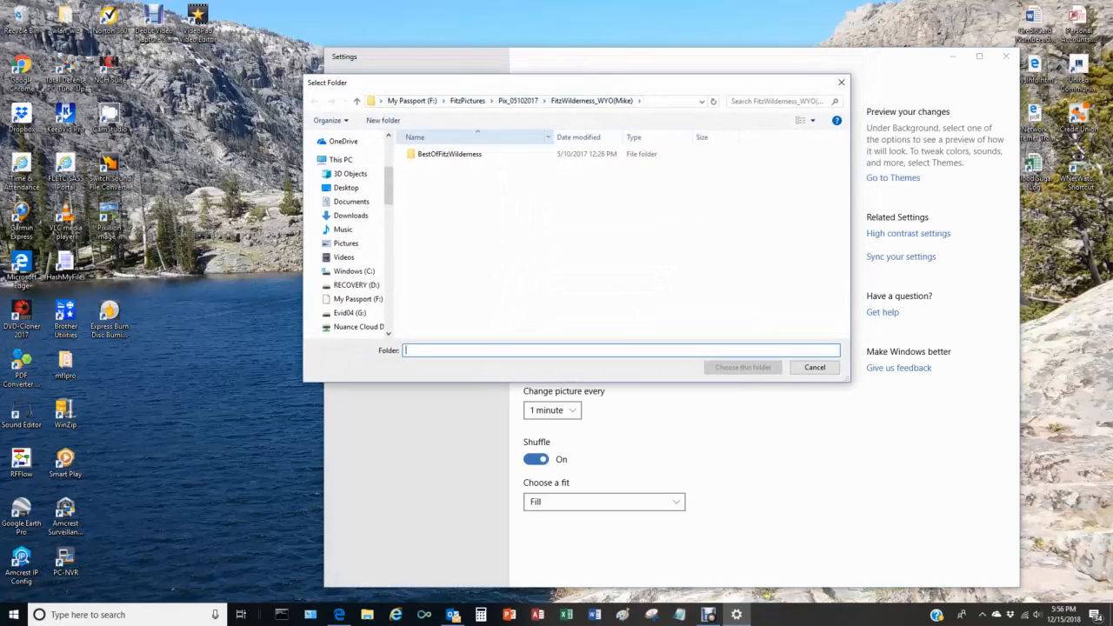
scroll(348, 235, up, 3)
scroll(348, 235, down, 3)
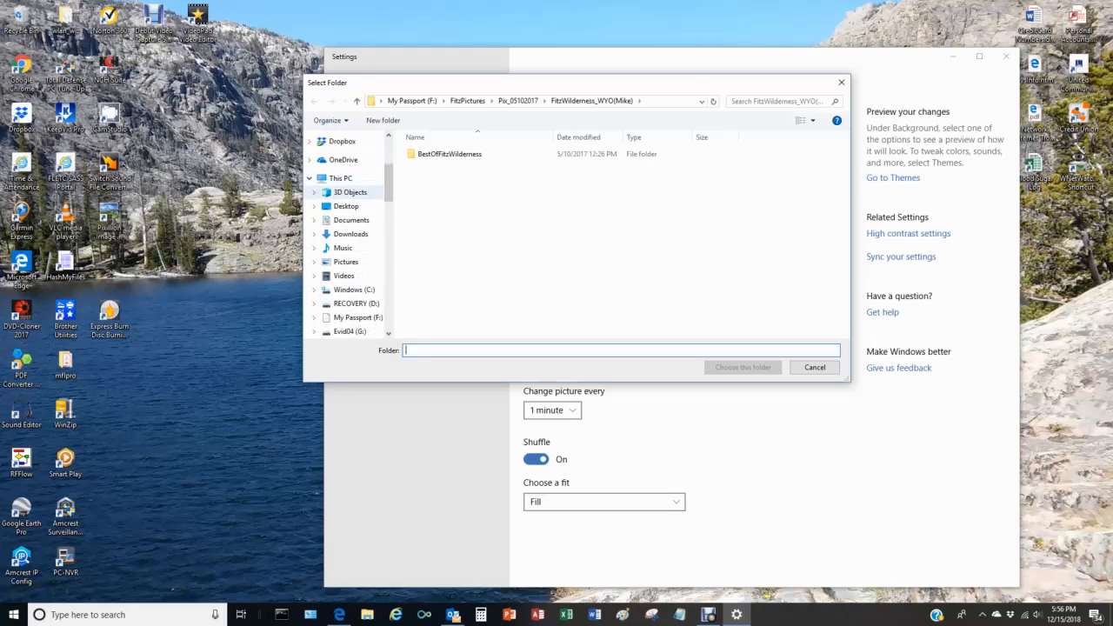
click(345, 262)
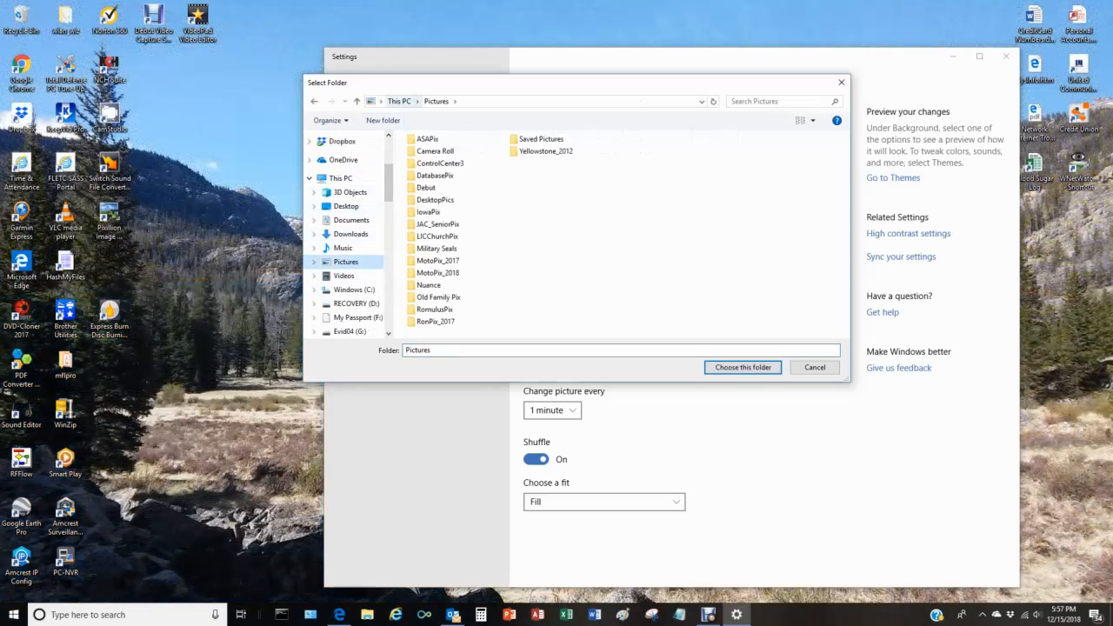
scroll(348, 234, down, 5)
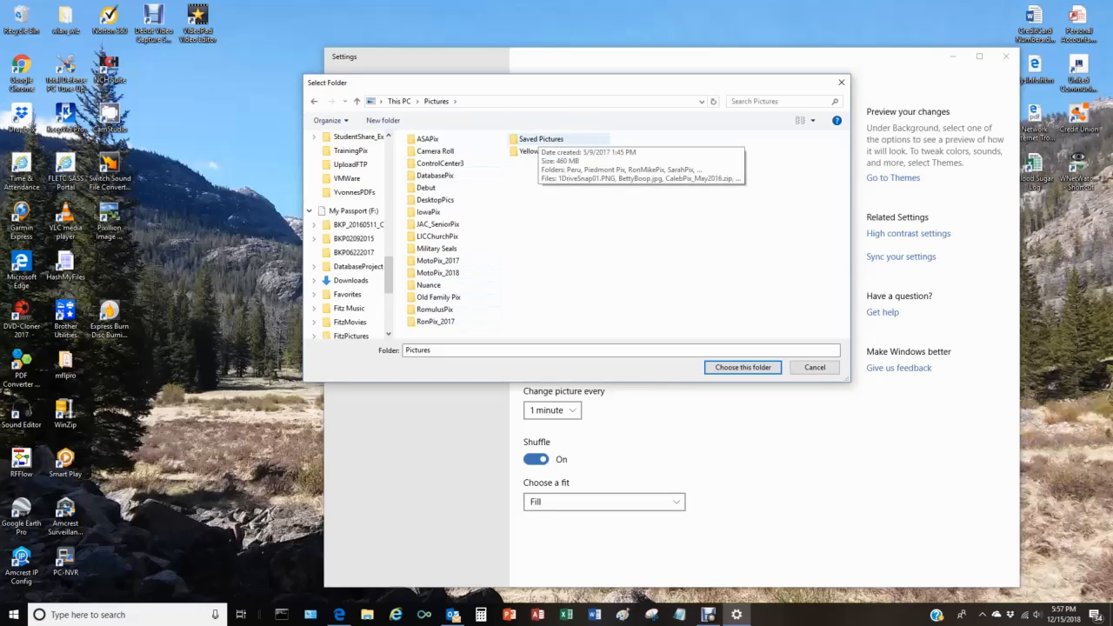
click(435, 200)
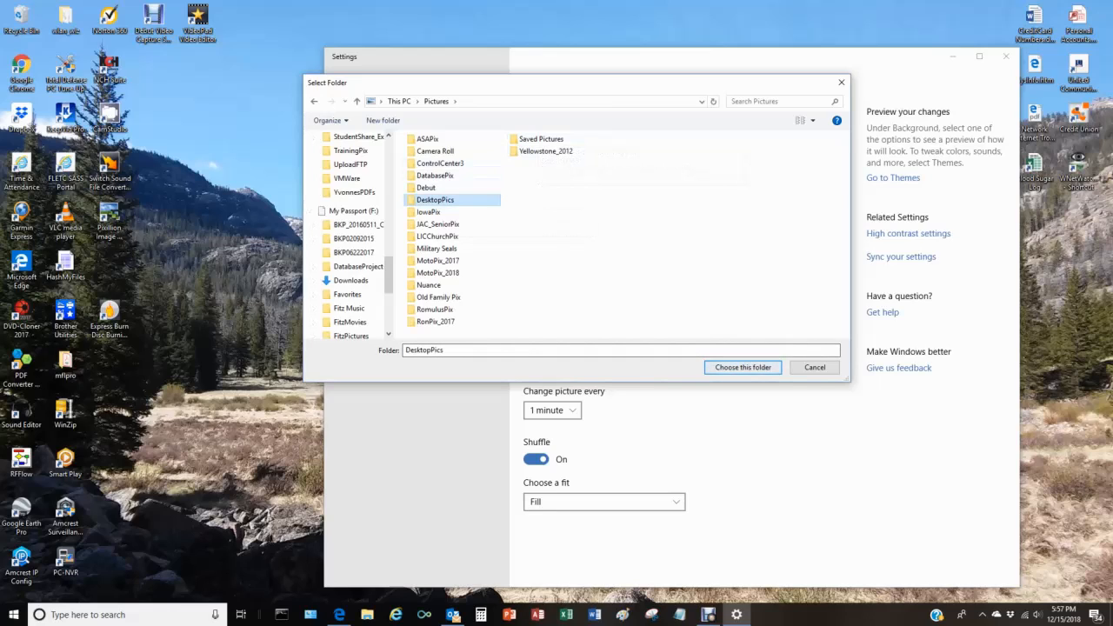
click(744, 366)
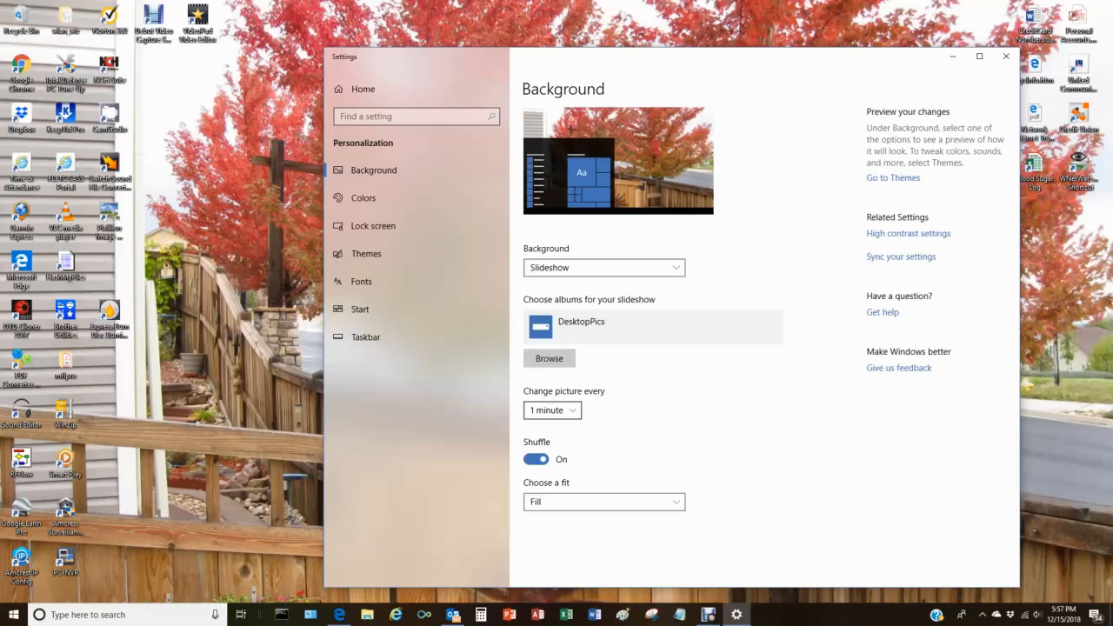
Review the available slideshow intervals and keep the picture changing every 1 minute.
click(551, 409)
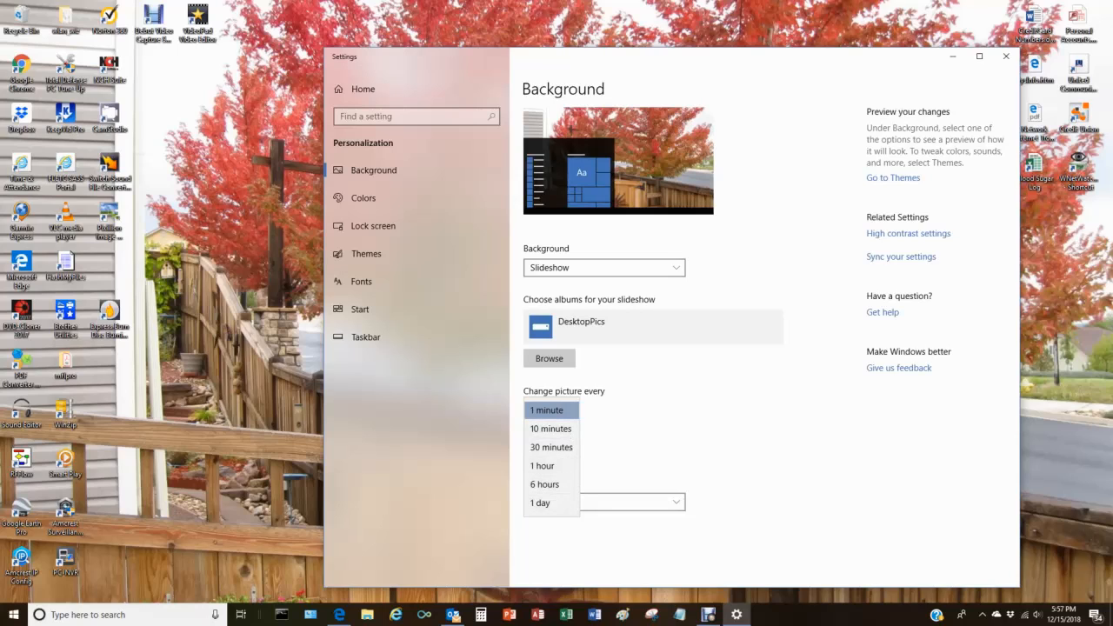
click(623, 503)
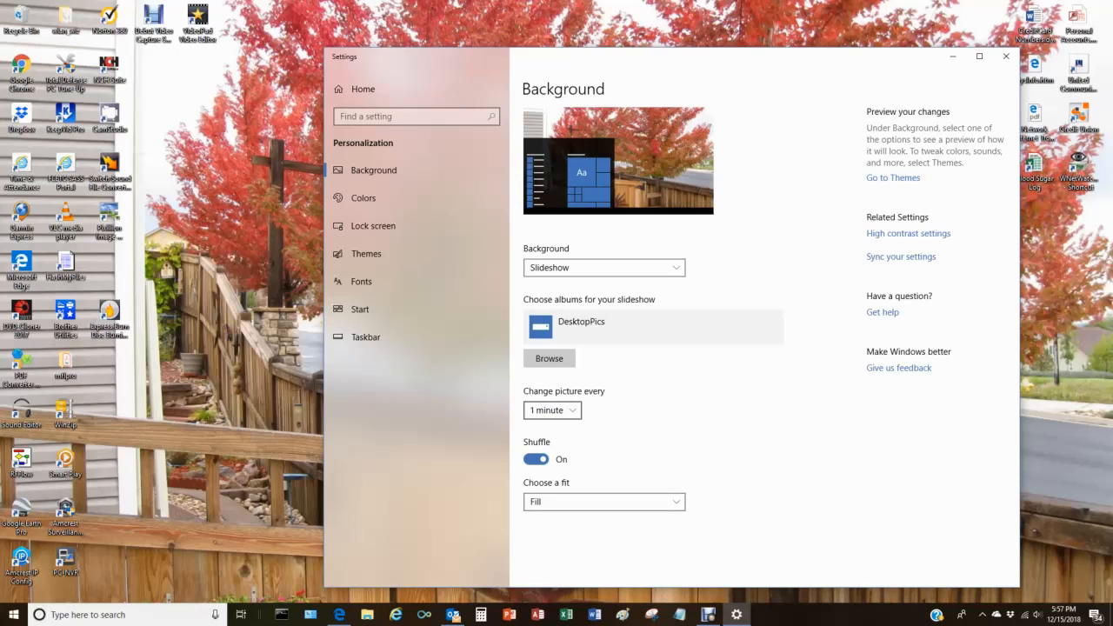
click(551, 410)
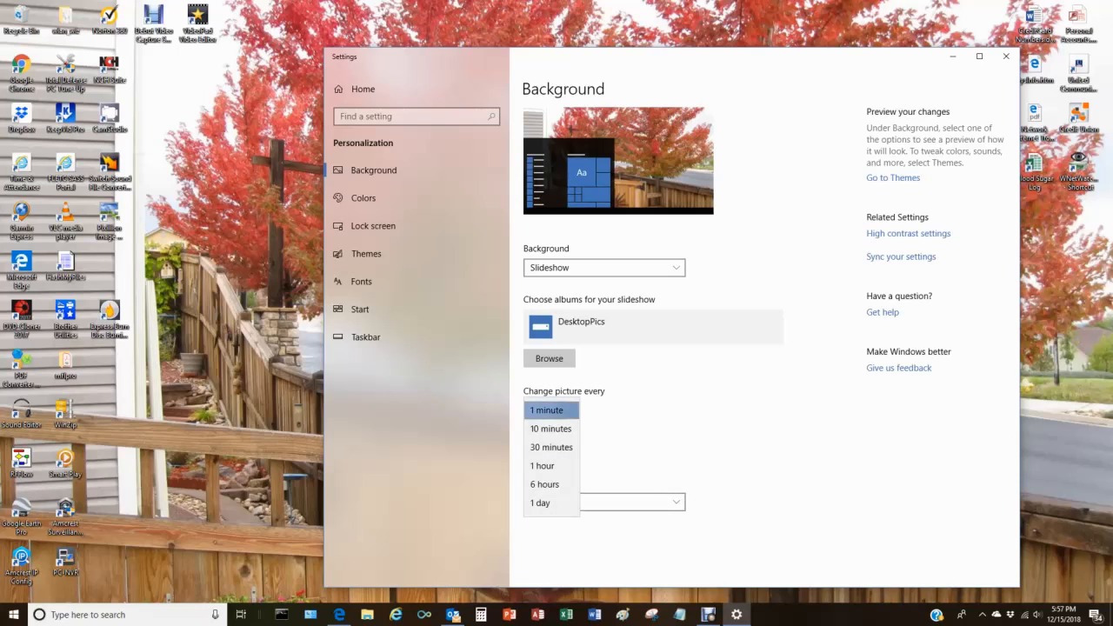
click(548, 411)
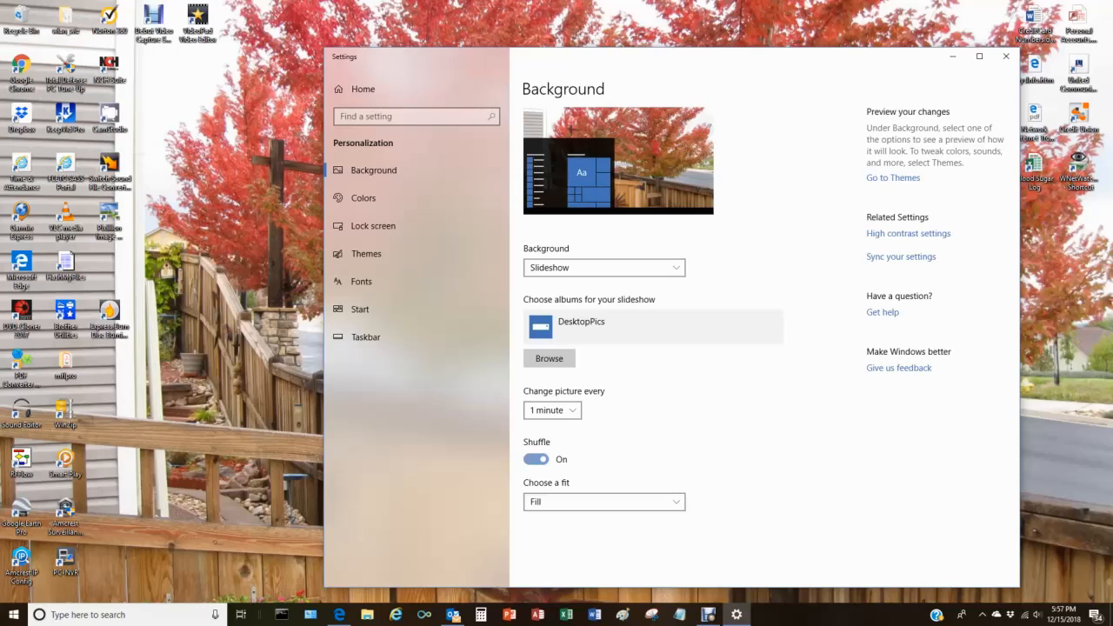
Turn off Shuffle for the background slideshow.
drag(543, 459, 528, 459)
click(530, 459)
click(532, 459)
click(532, 459)
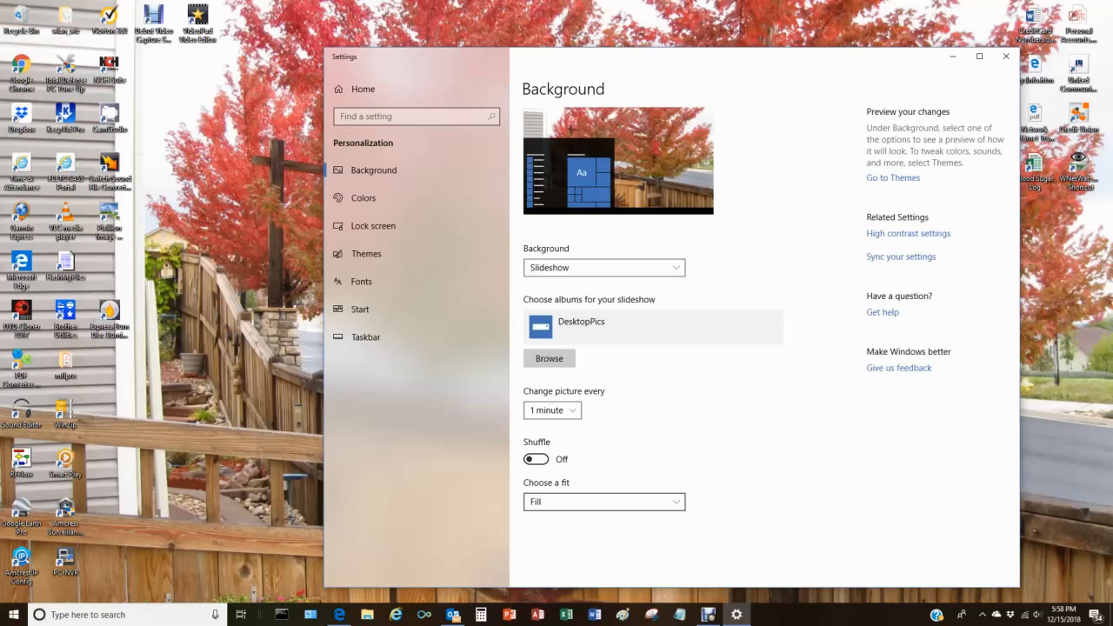
Choose Fill as the fit for the slideshow pictures and close the settings window.
click(603, 501)
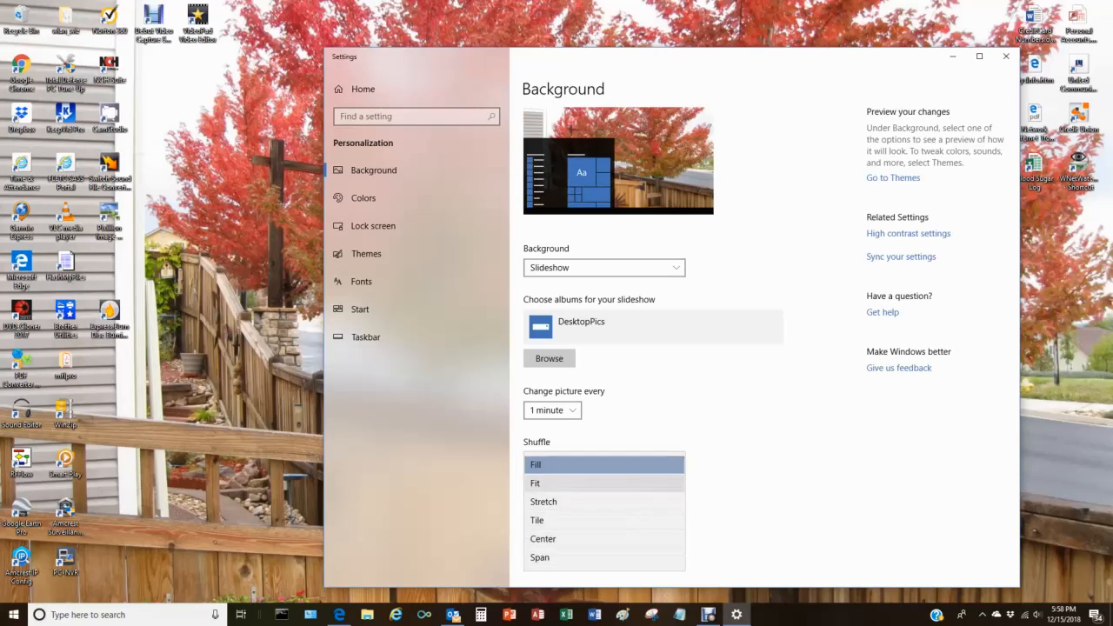
click(536, 465)
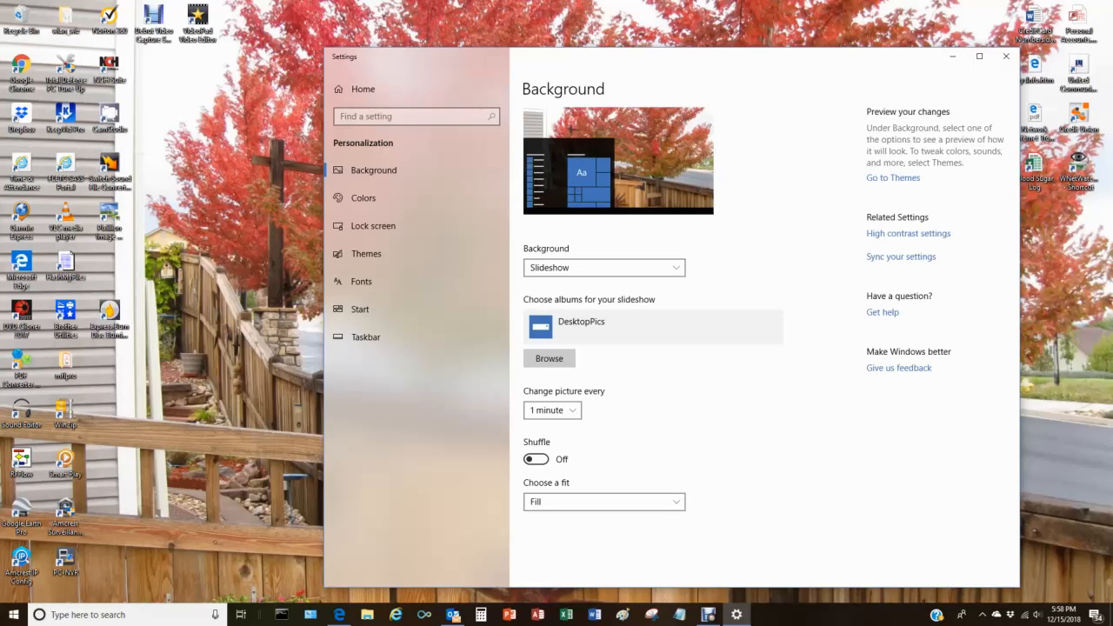
click(1006, 56)
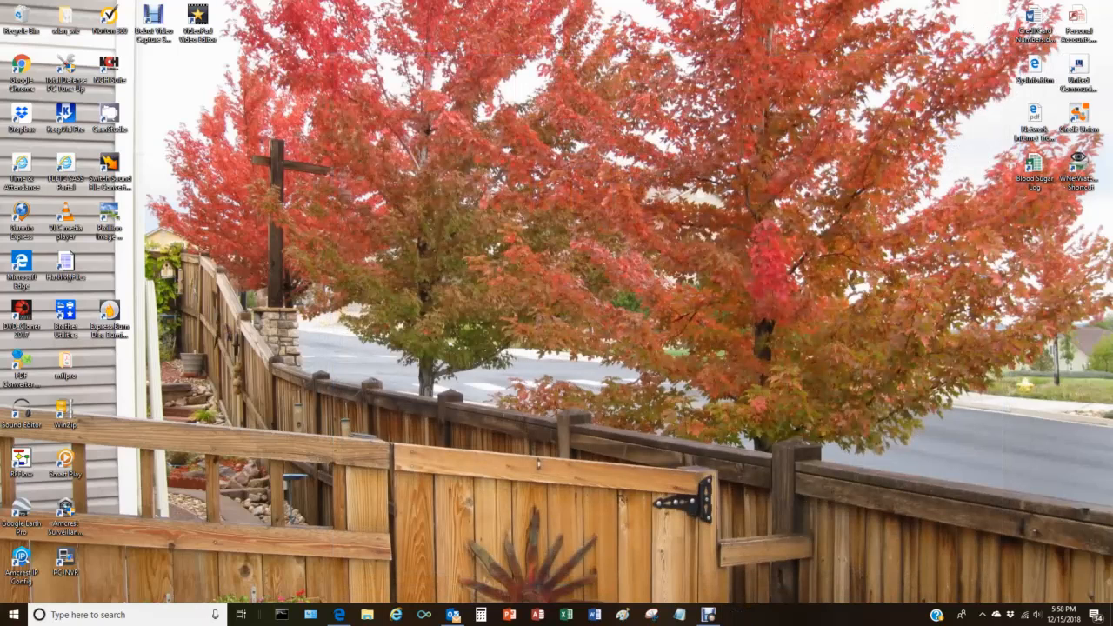
Advance the desktop slideshow to the next background picture four times from the desktop.
right_click(970, 403)
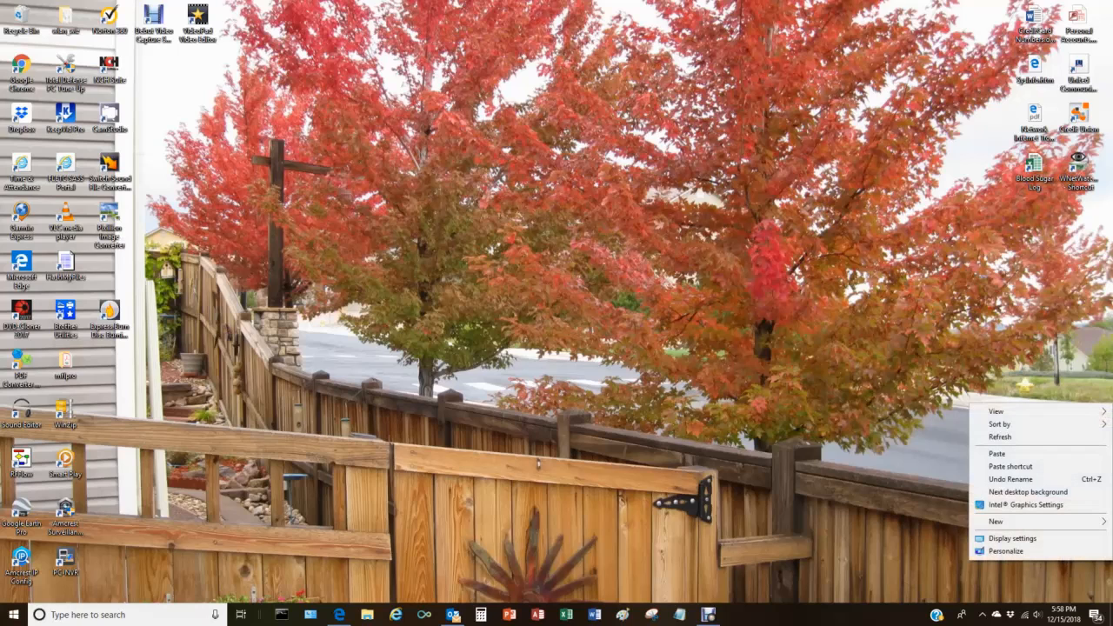
mouse_move(996, 411)
click(672, 263)
right_click(671, 264)
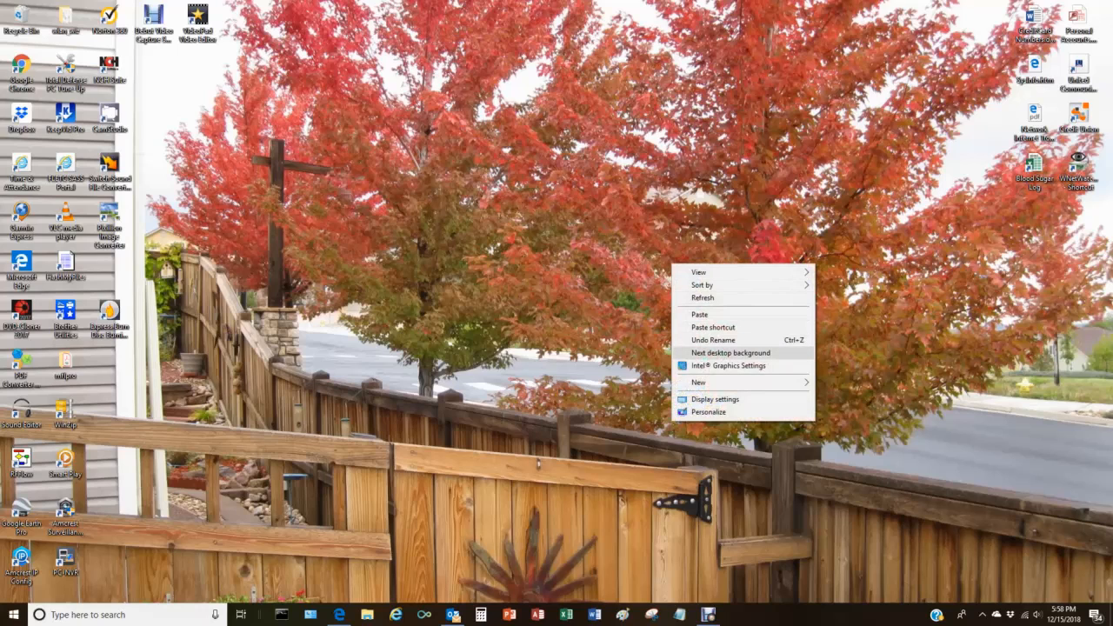
click(730, 352)
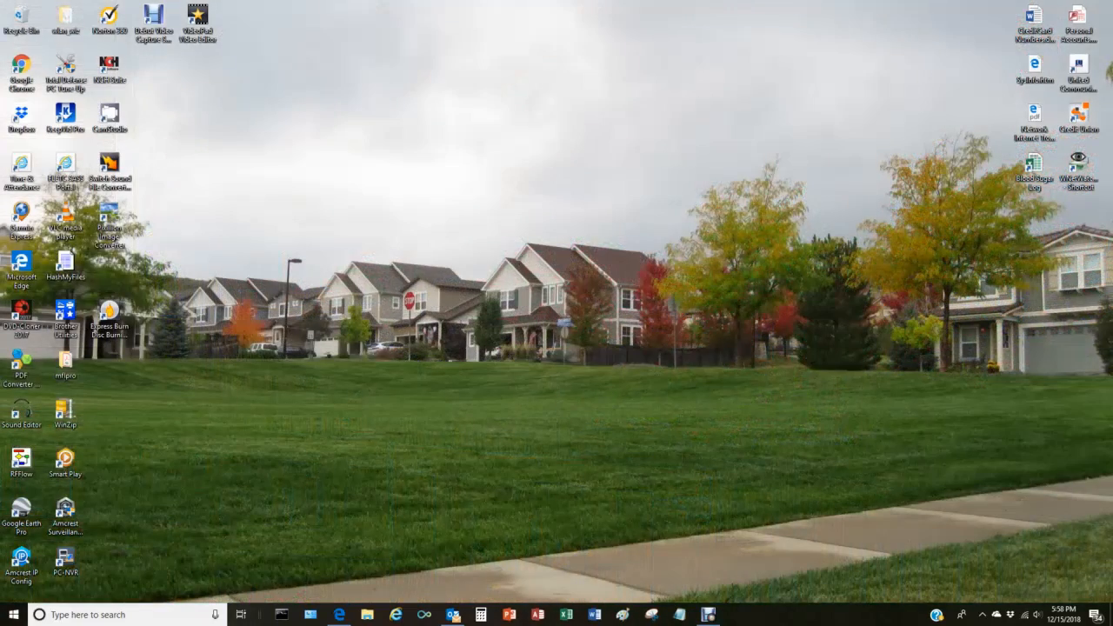
right_click(580, 214)
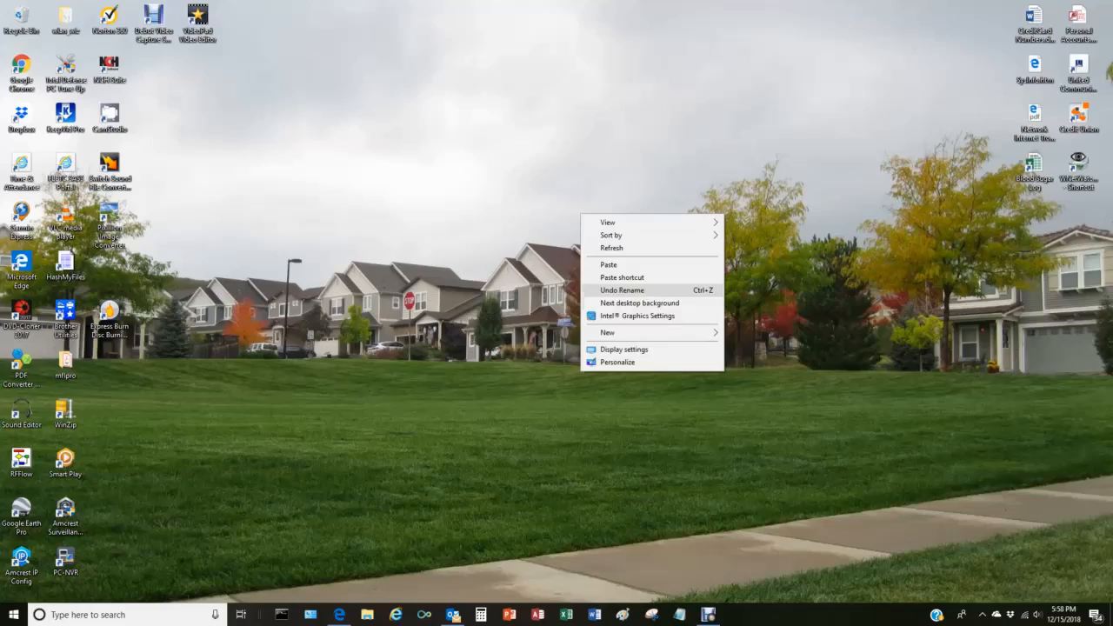
click(639, 302)
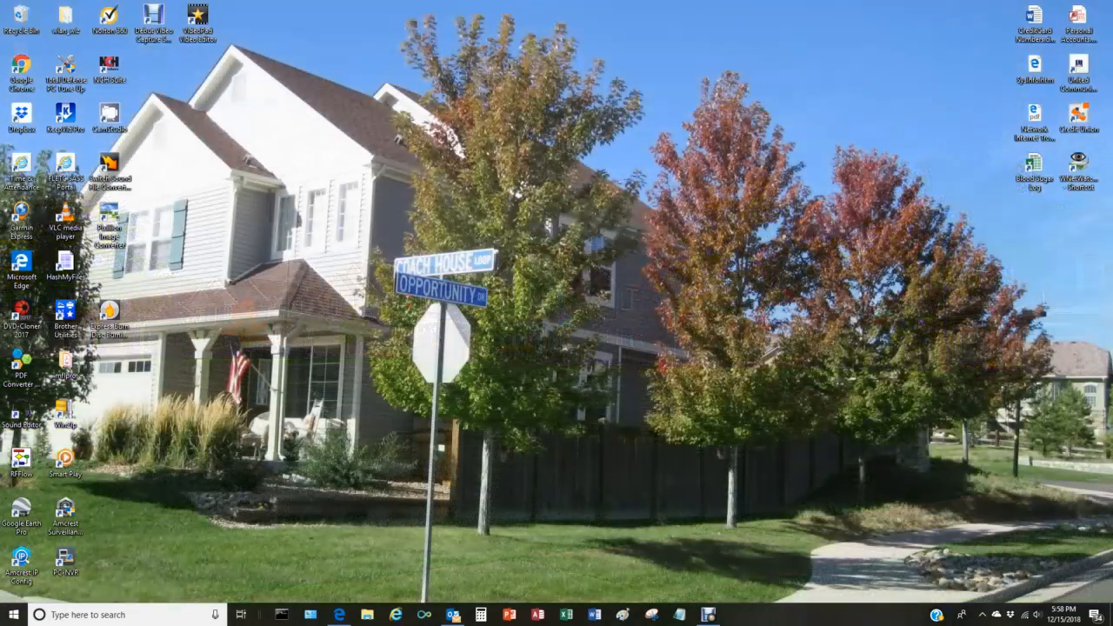
right_click(626, 166)
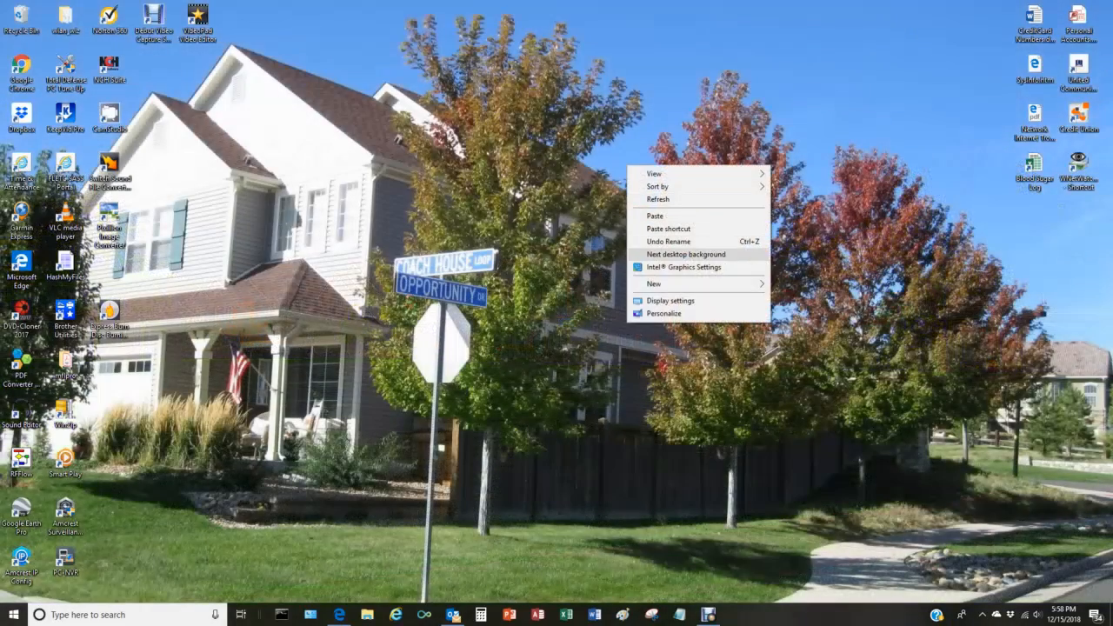
click(673, 254)
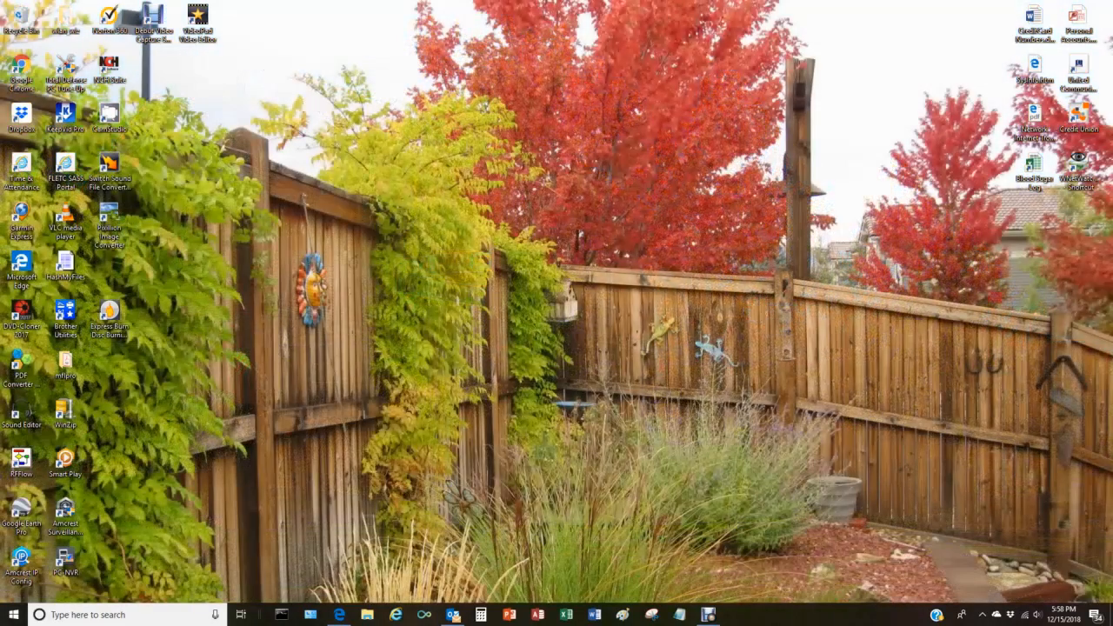
right_click(606, 173)
click(666, 265)
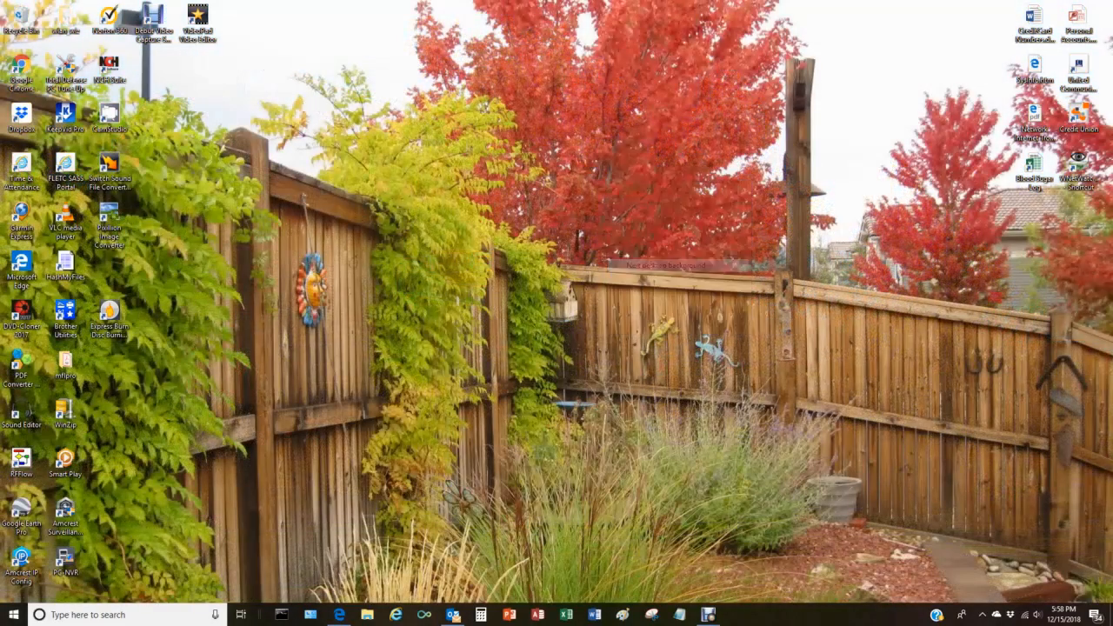